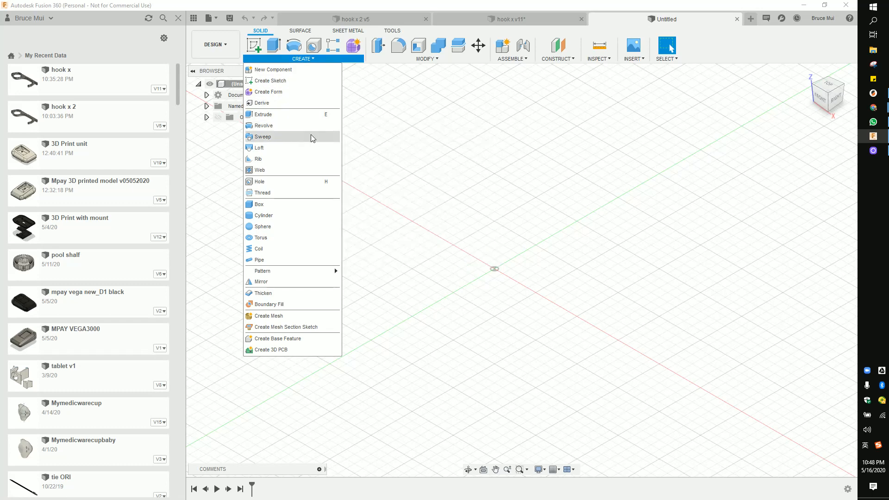
mouse_move(333, 272)
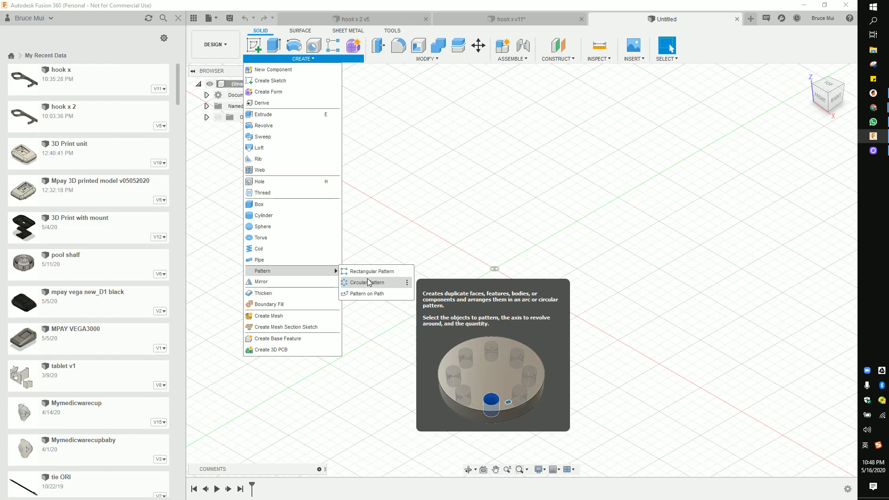
click(427, 253)
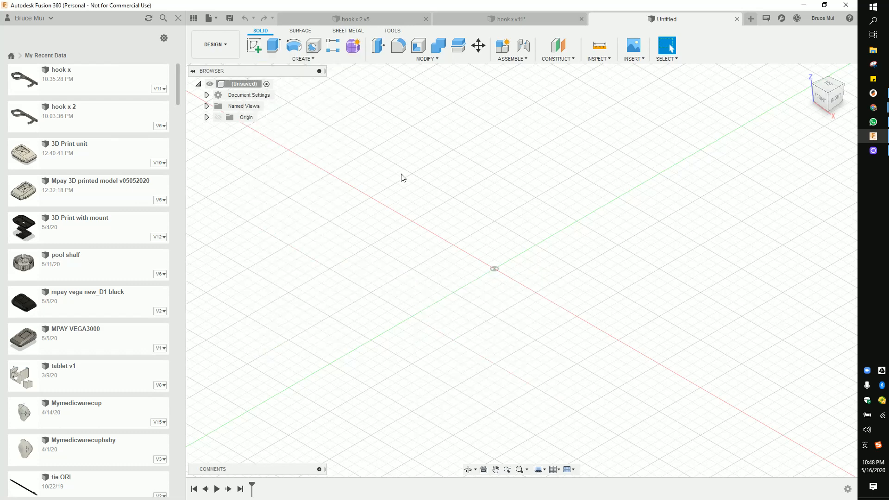
Step: Start a sketch on the horizontal origin plane and draw a circle about 160 mm in diameter centred on the origin
click(255, 45)
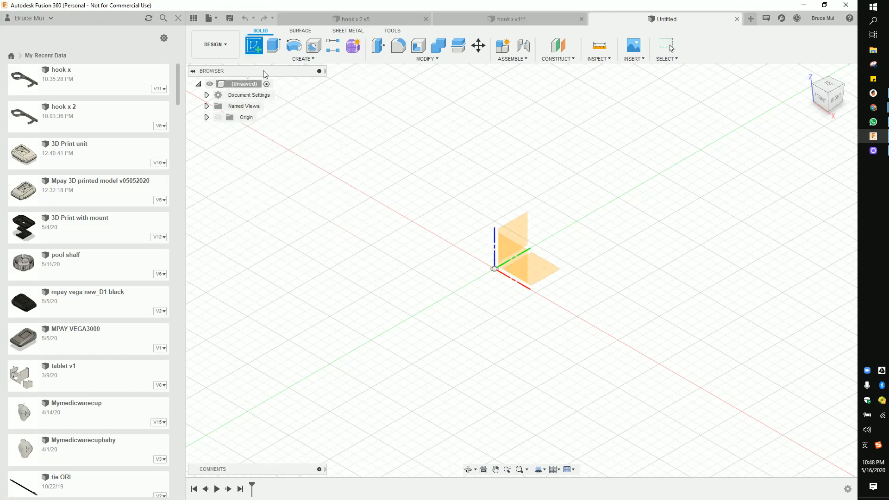
click(552, 276)
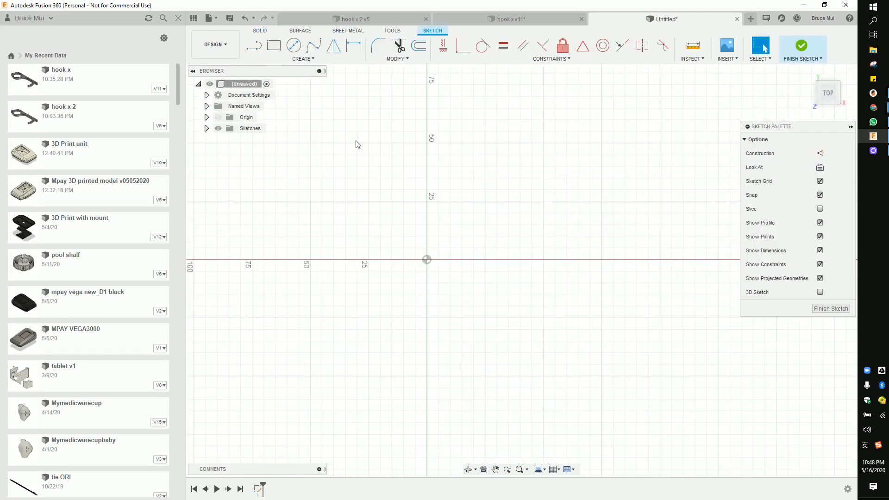
click(293, 45)
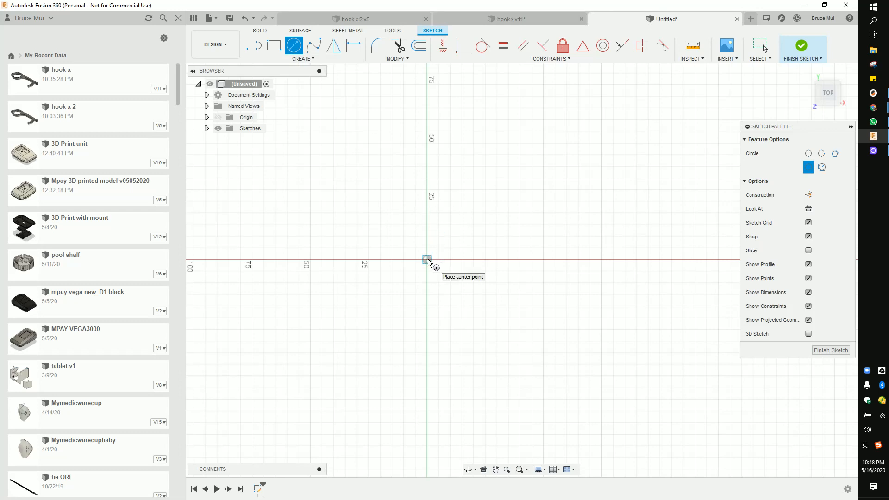
click(427, 259)
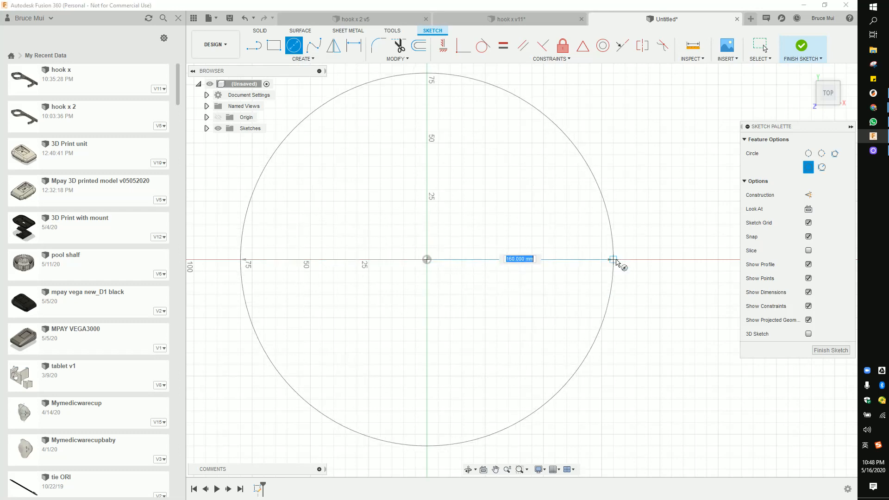
click(616, 262)
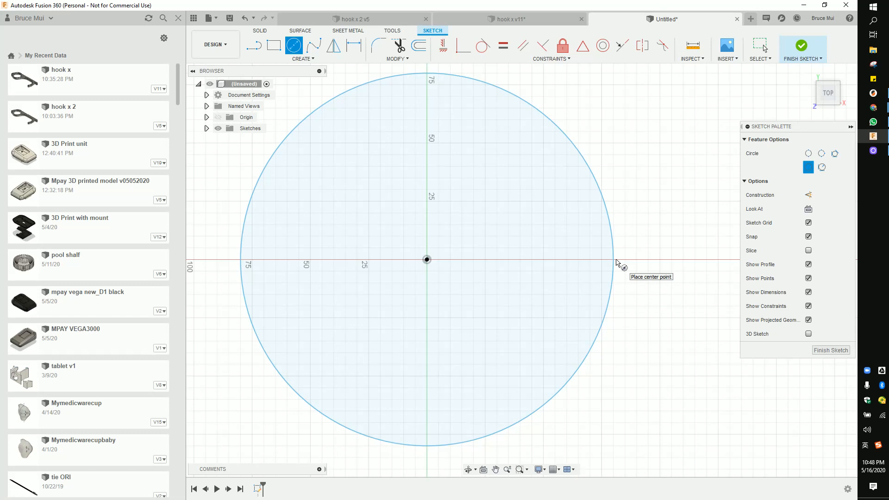
scroll(443, 241, down, 3)
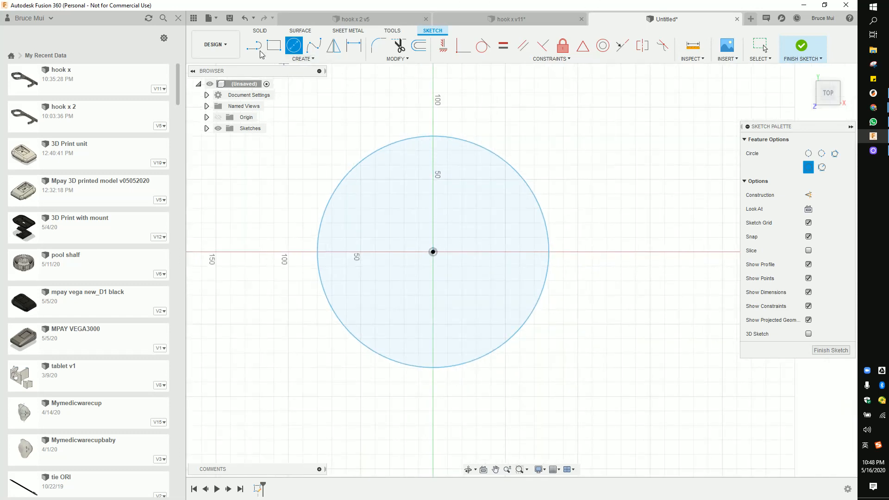
Step: Draw a vertical 50 mm line upward from the circle's centre
key(l)
click(433, 251)
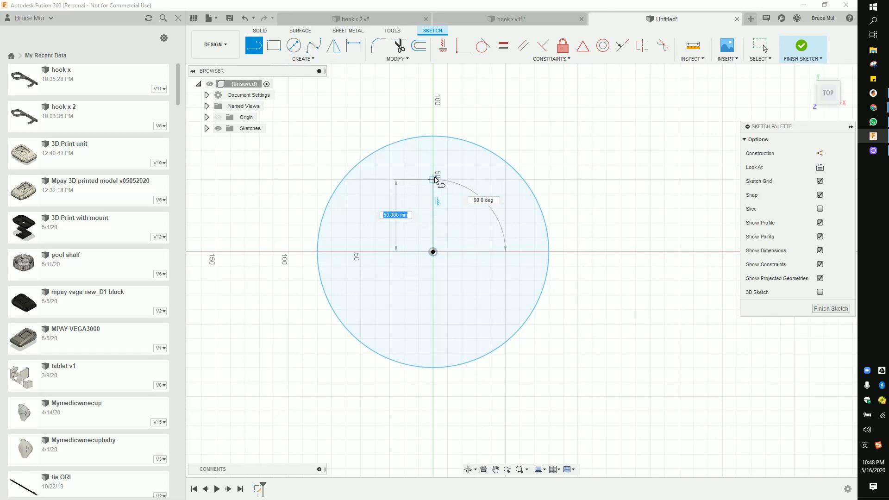
double_click(434, 179)
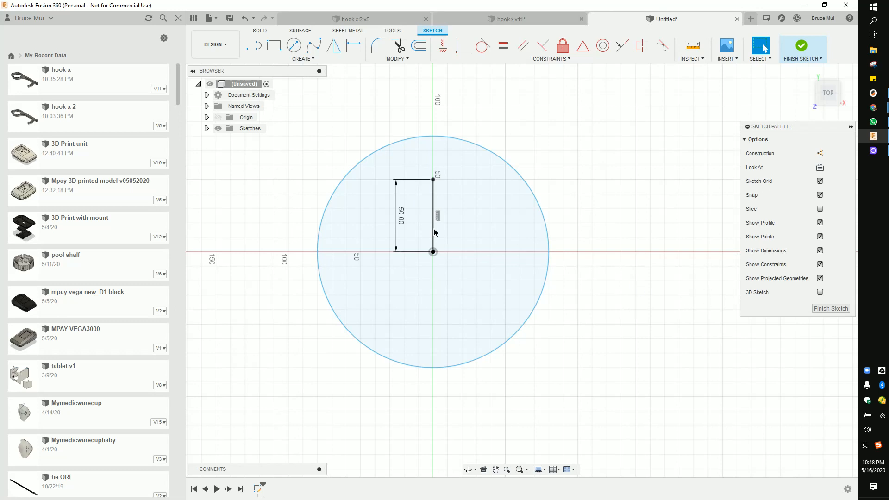
Step: Convert the vertical line inside the circle to a construction line
key(x)
drag(374, 111, 413, 245)
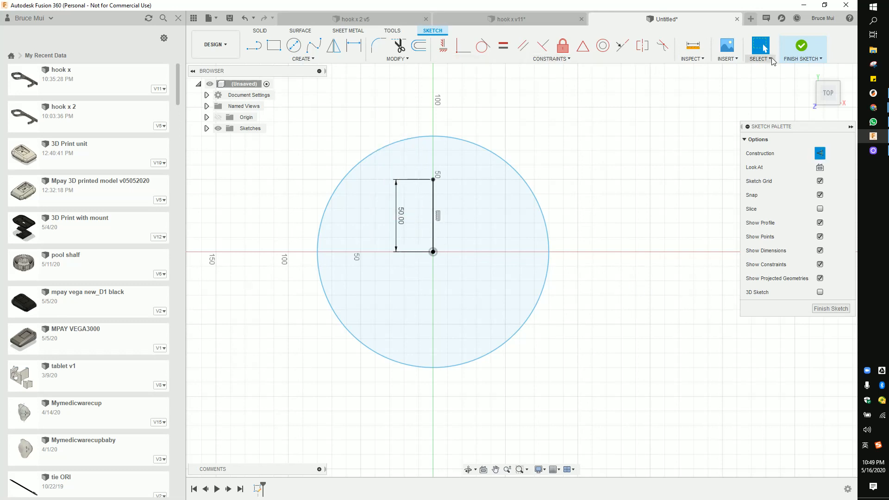
click(759, 59)
mouse_move(785, 119)
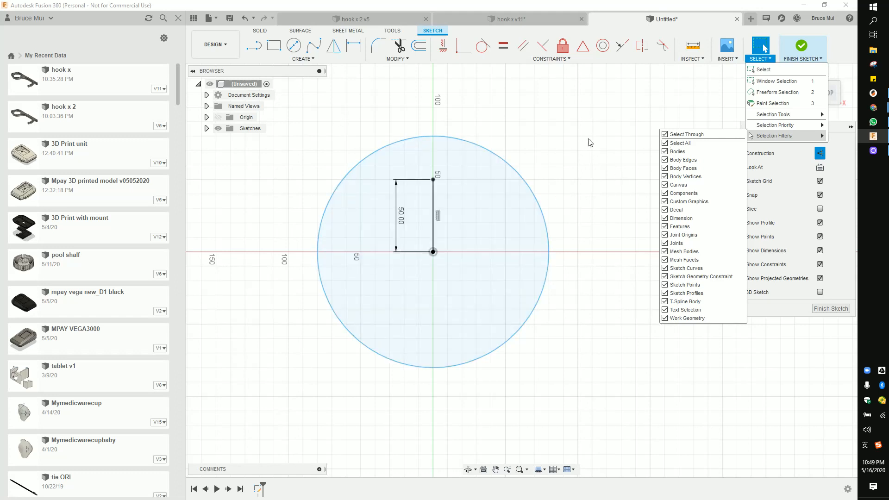
click(589, 142)
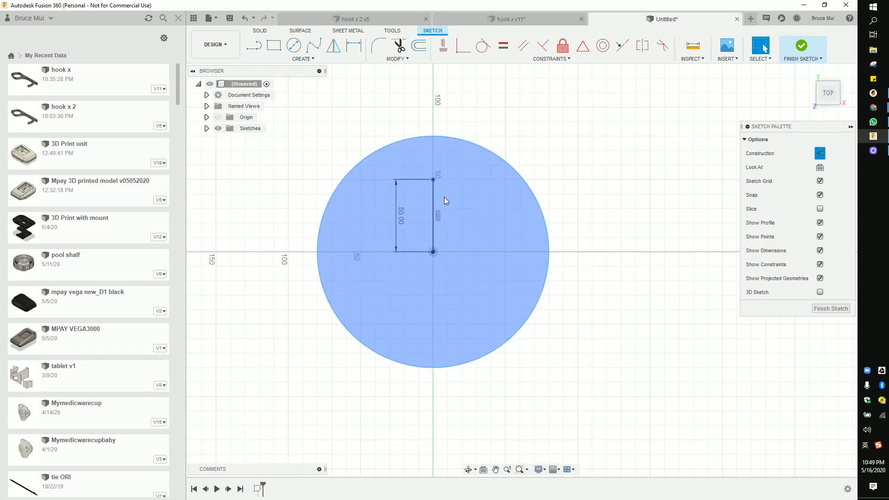
click(434, 206)
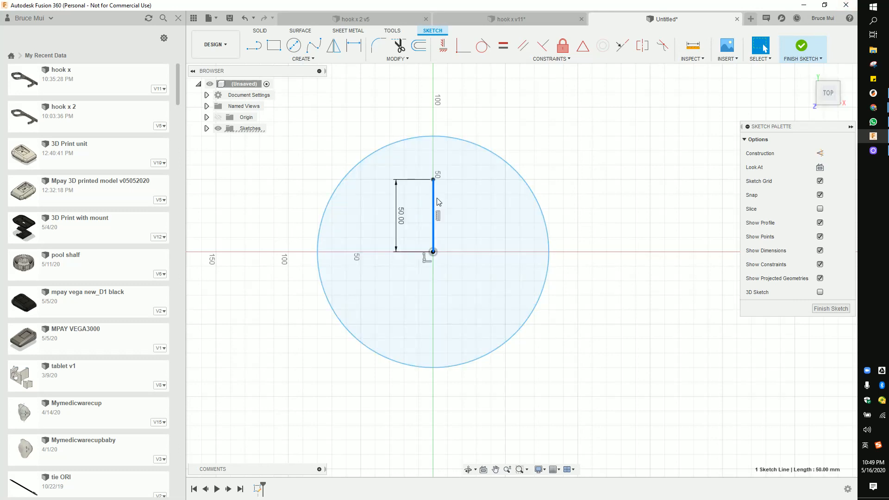
key(x)
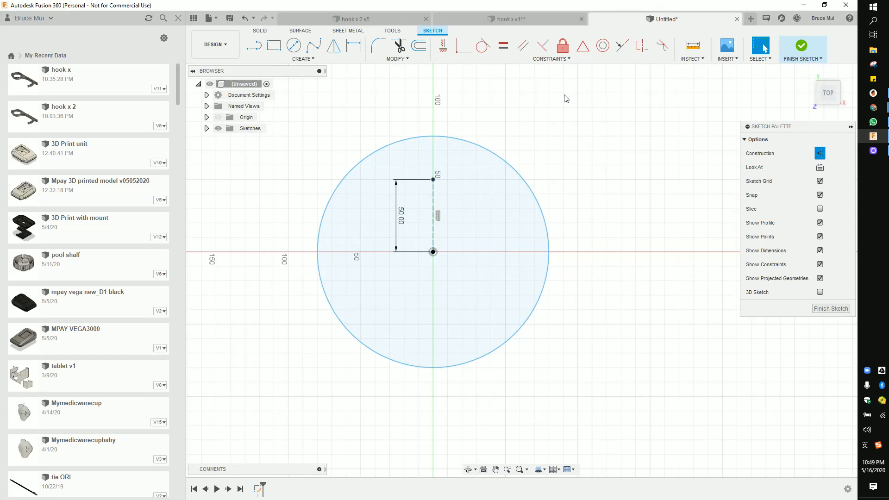
Step: Draw a 20 mm diameter circle centred on the construction line's upper end and switch it to normal geometry
click(294, 45)
click(433, 180)
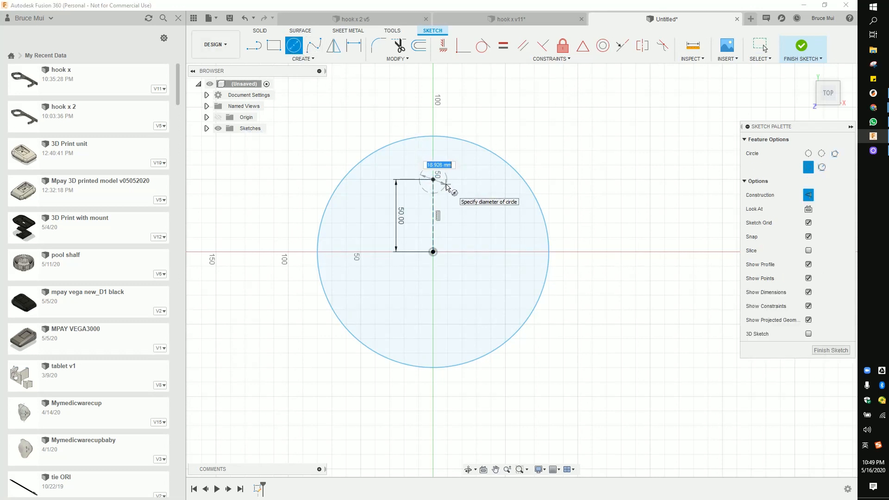
text(20)
key(Return)
key(Escape)
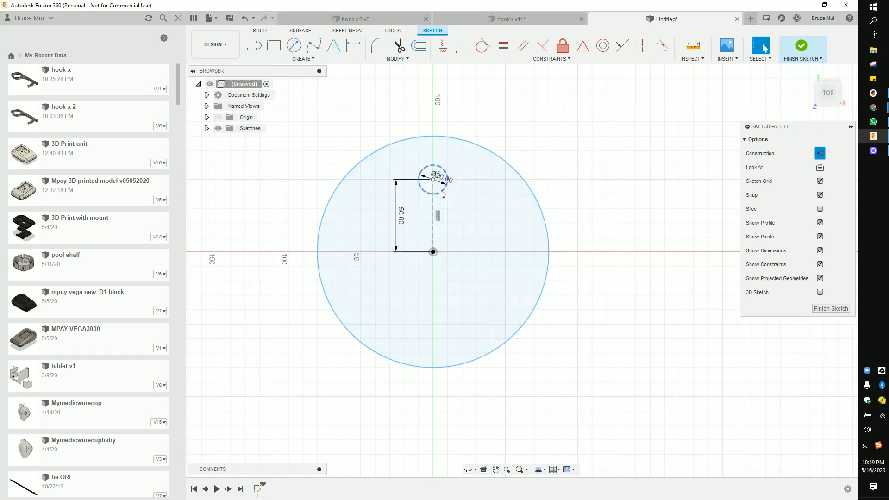
click(442, 194)
key(Escape)
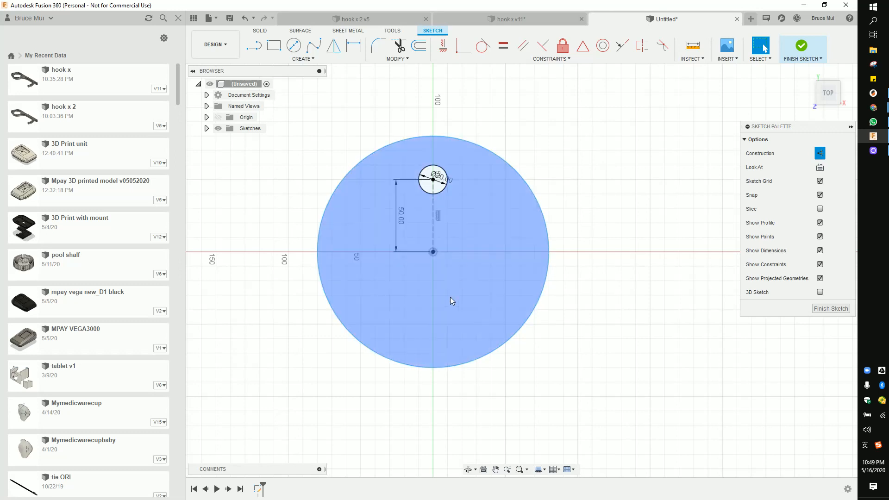
Step: Create a full circular pattern of the 20 mm circle around the large circle's centre with a quantity of 3
click(301, 59)
mouse_move(307, 80)
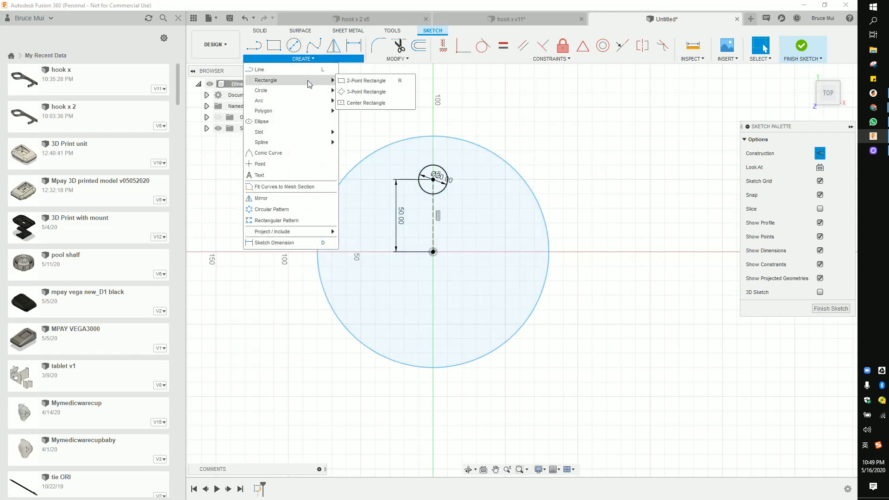
click(295, 211)
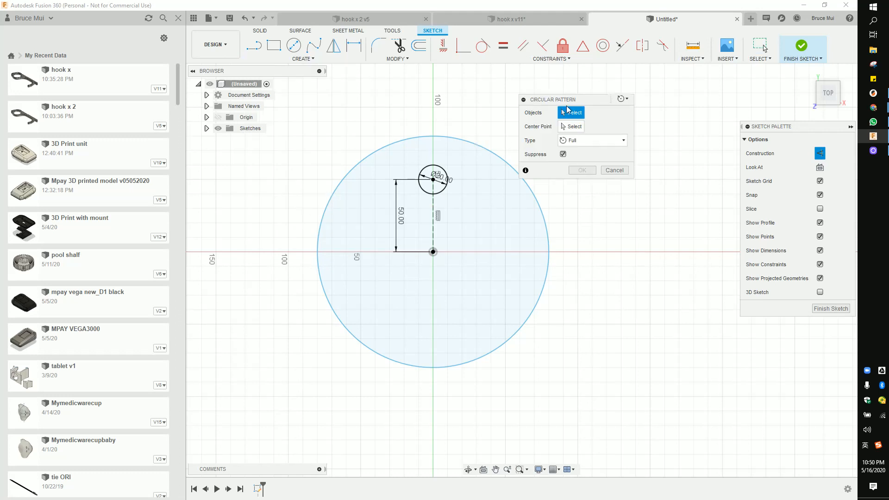
drag(544, 102, 556, 157)
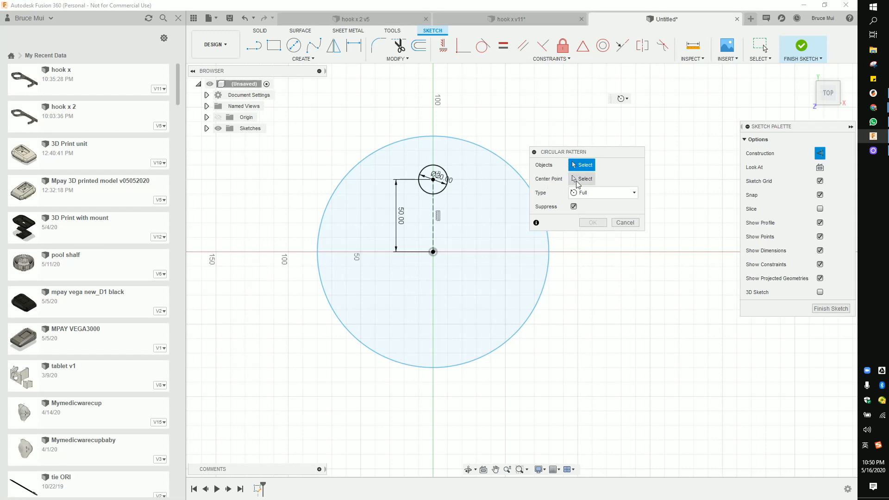
click(442, 191)
scroll(470, 222, down, 3)
middle_drag(469, 226, 394, 232)
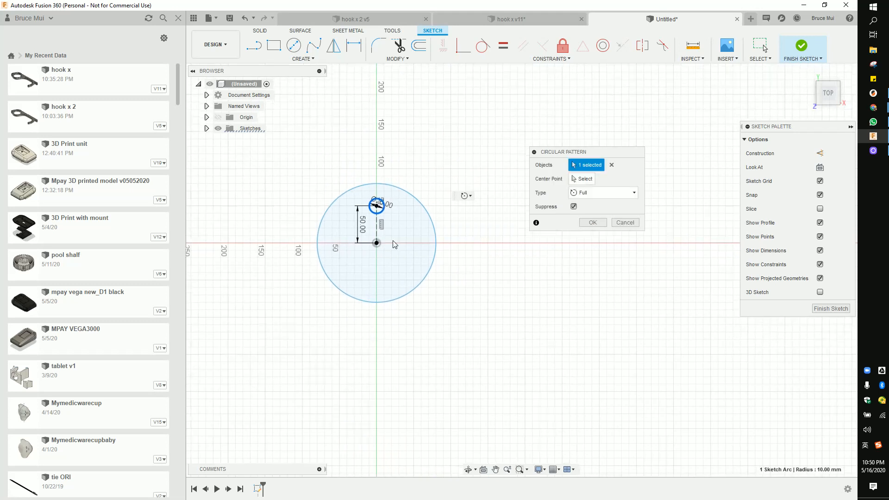
click(594, 180)
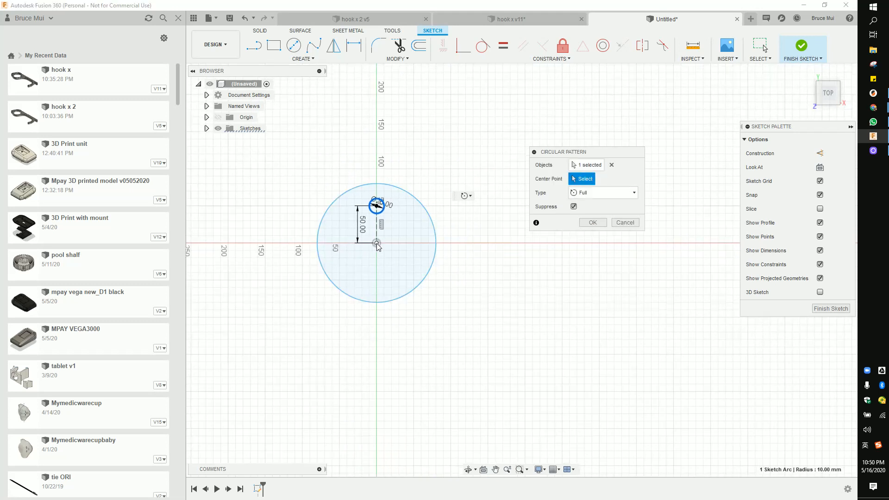
click(435, 228)
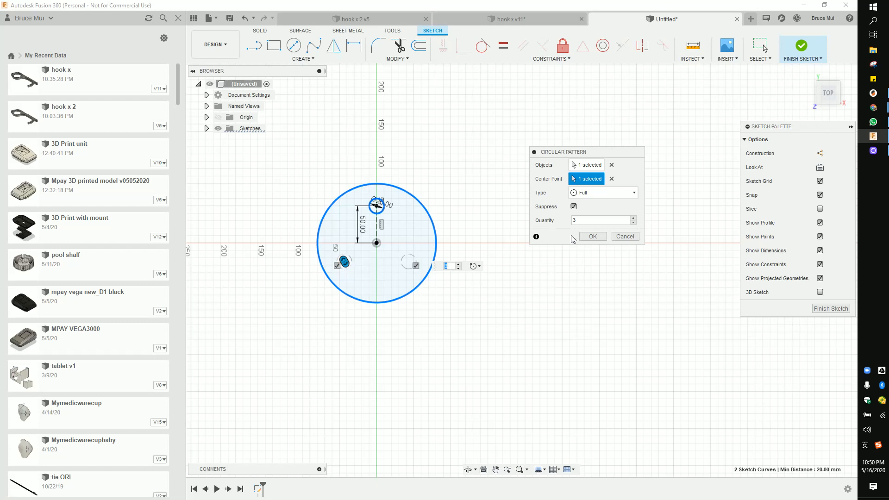
click(593, 237)
scroll(393, 212, up, 2)
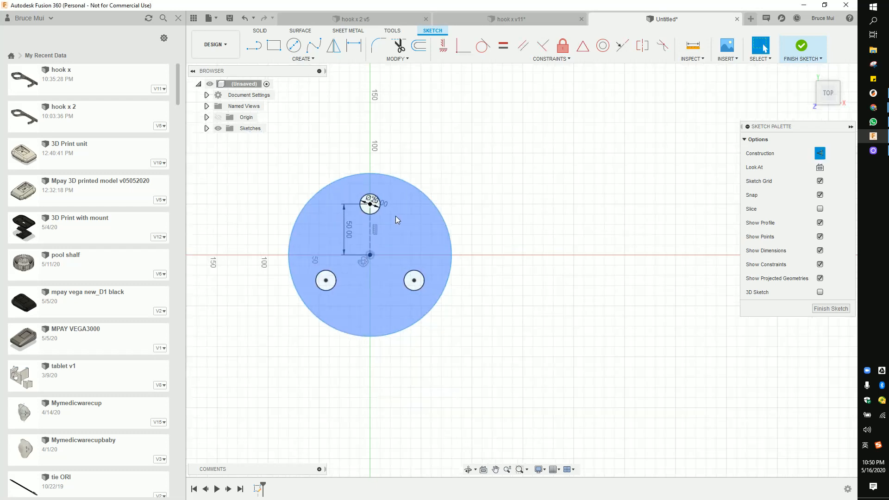
Step: Edit the circular pattern to a quantity of 6 and suppress its upper-right instance
double_click(363, 262)
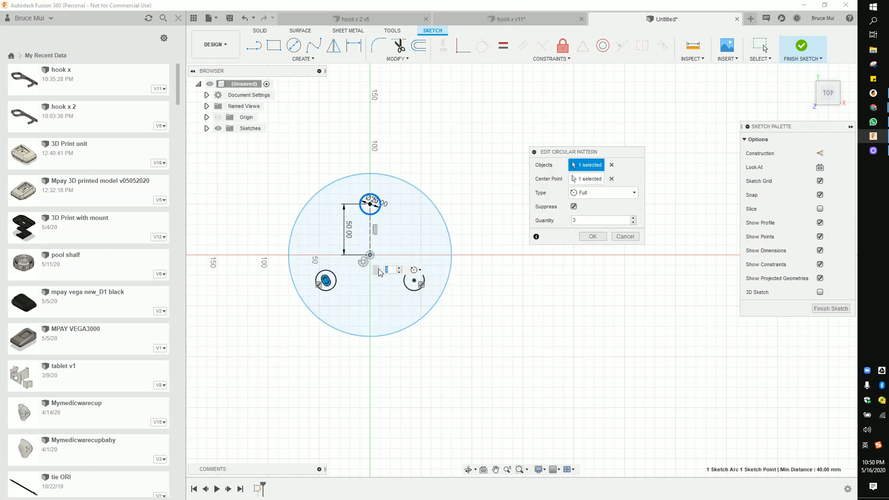
text(6)
key(Return)
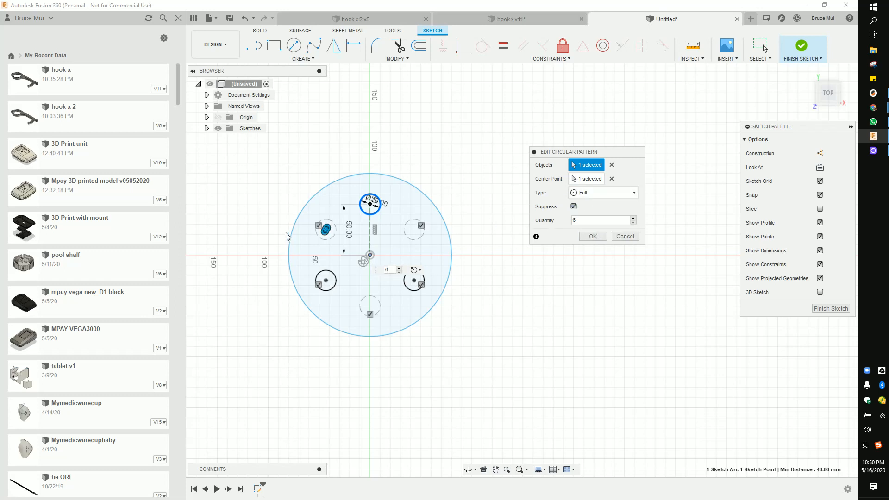
scroll(360, 236, up, 1)
scroll(354, 218, up, 2)
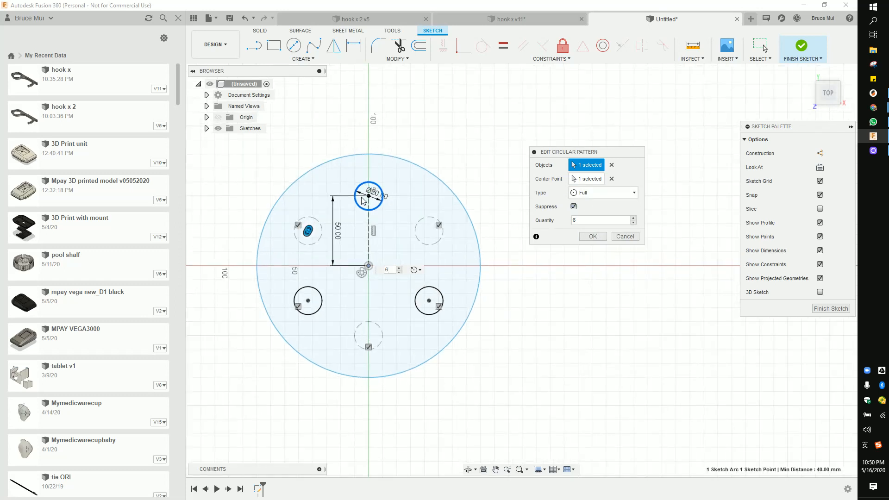
click(437, 227)
click(593, 237)
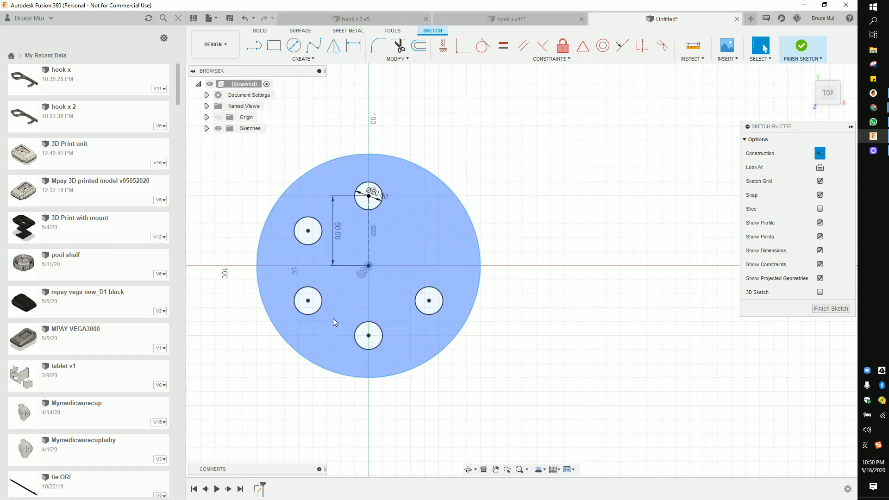
Step: Extrude the large circle's profile, leaving out the small circles, by 120 mm as a new body
scroll(410, 274, down, 3)
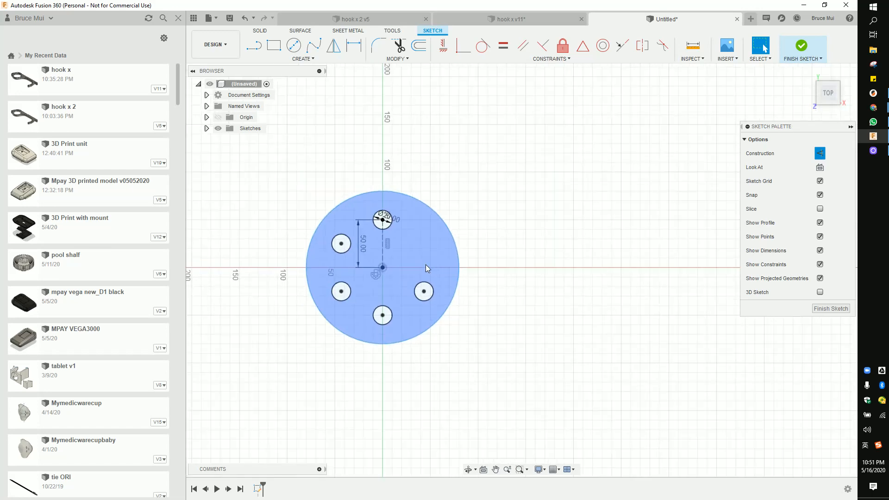
middle_drag(426, 265, 481, 278)
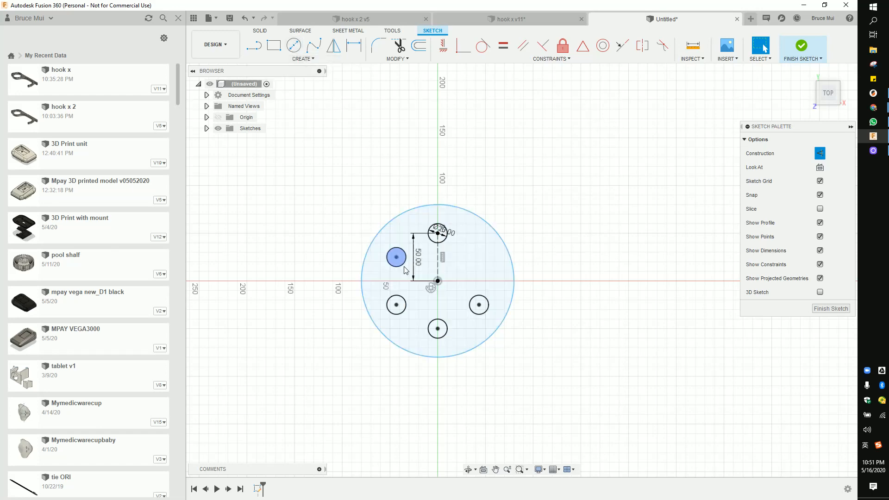
click(432, 269)
mouse_move(432, 268)
shift+middle_down()
mouse_move(475, 263)
mouse_move(477, 271)
shift+middle_up()
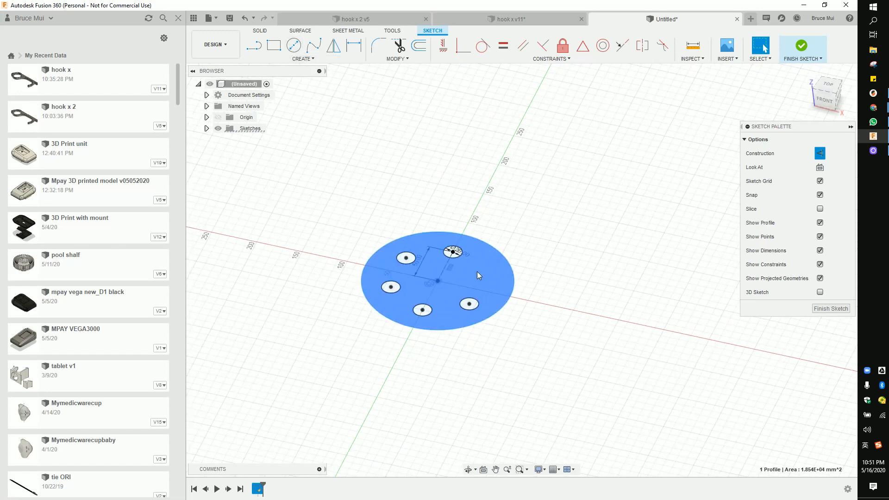
text(e)
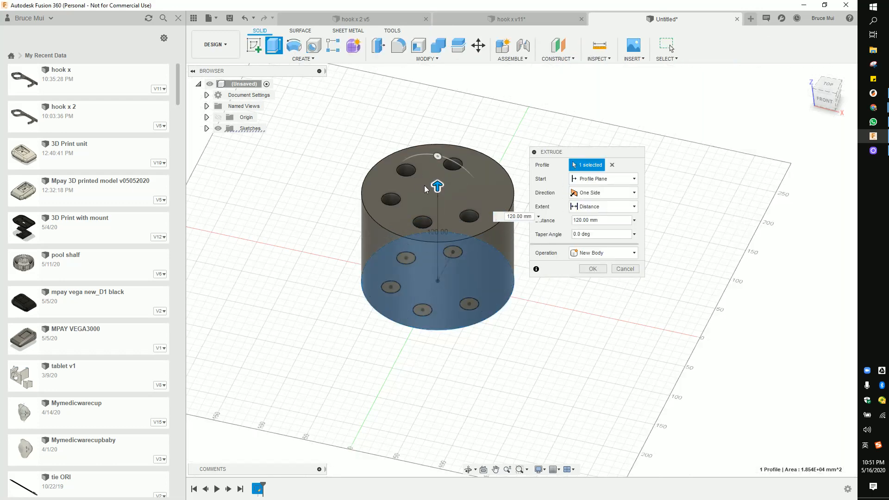
text(120)
click(582, 269)
shift+middle_drag(584, 251, 563, 262)
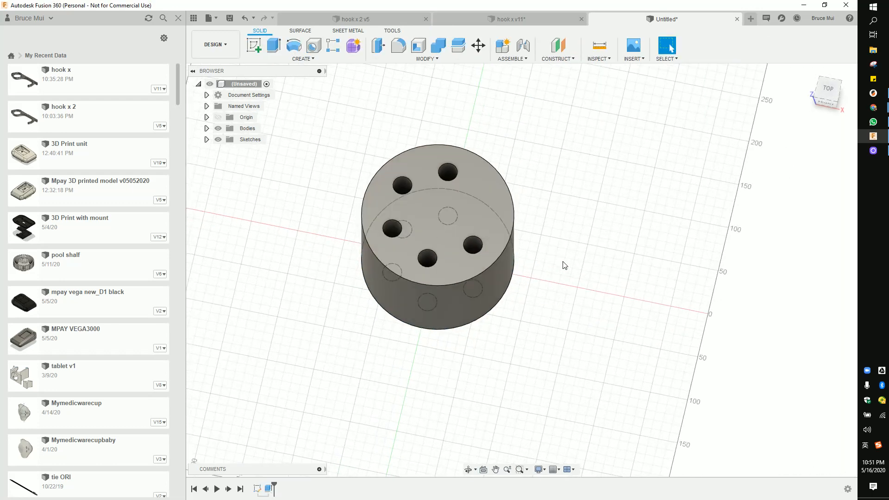
scroll(439, 203, up, 3)
scroll(437, 202, up, 2)
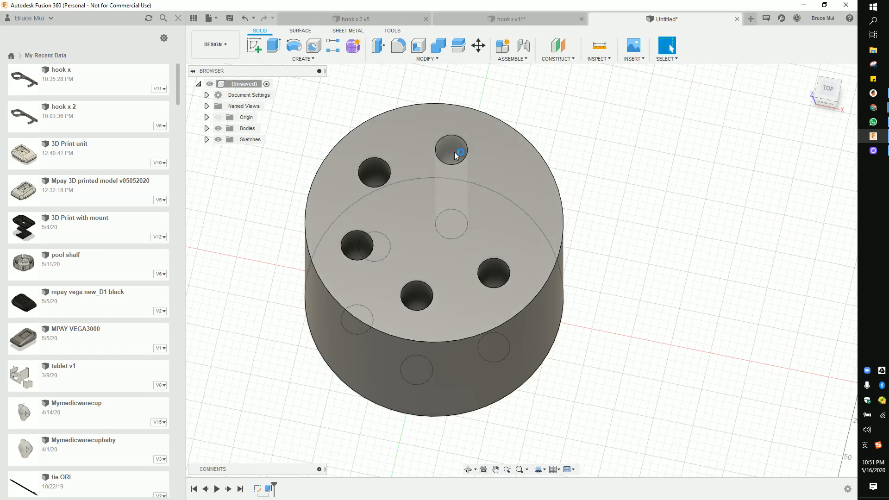
Step: Start a sketch on the cylinder's top face and draw a 20 mm diameter circle centred where the rim crosses the red axis
scroll(499, 194, down, 3)
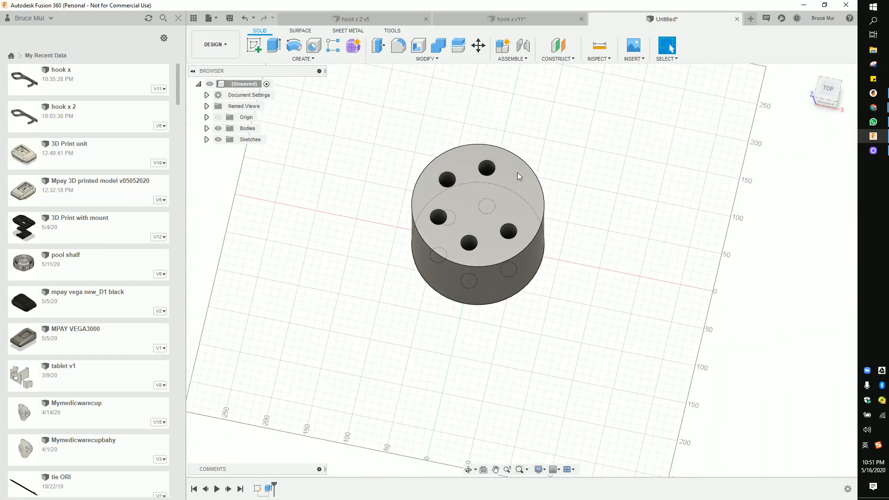
middle_drag(518, 173, 426, 196)
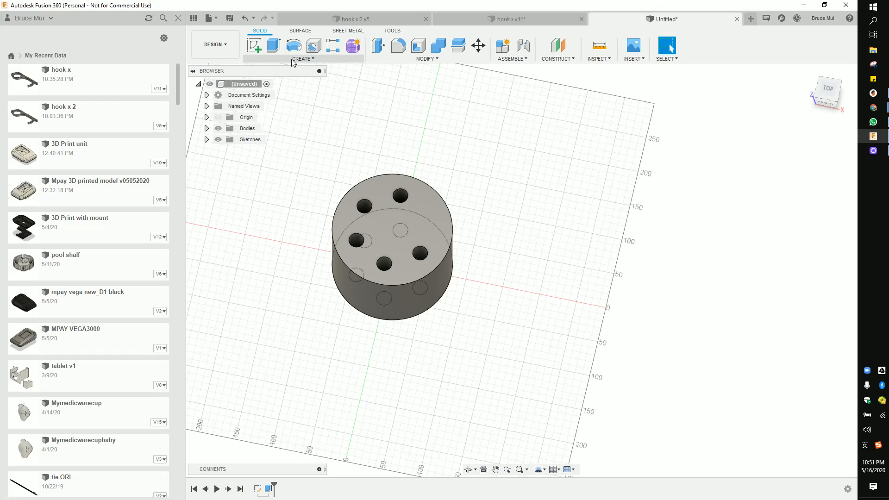
click(442, 204)
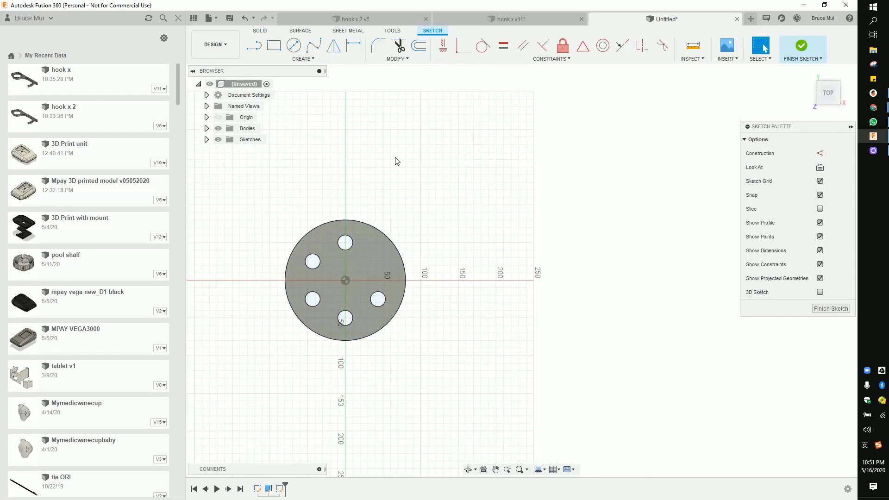
click(385, 259)
click(293, 45)
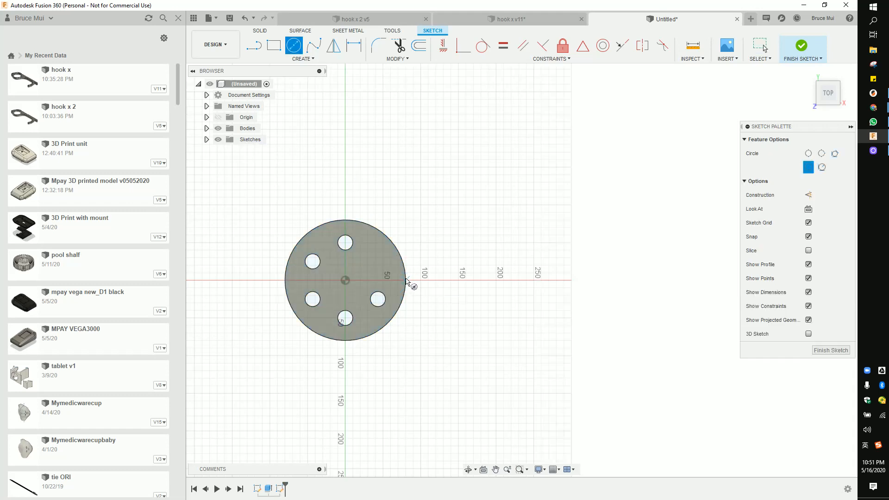
click(406, 280)
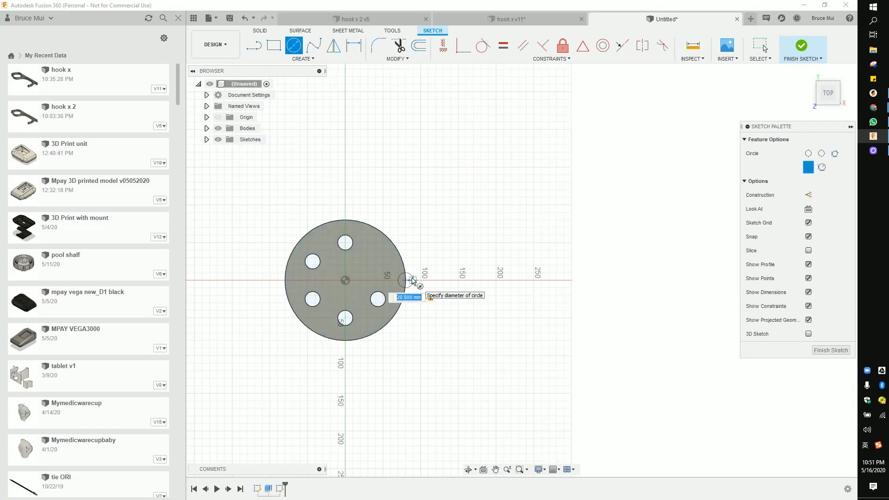
key(Return)
key(Escape)
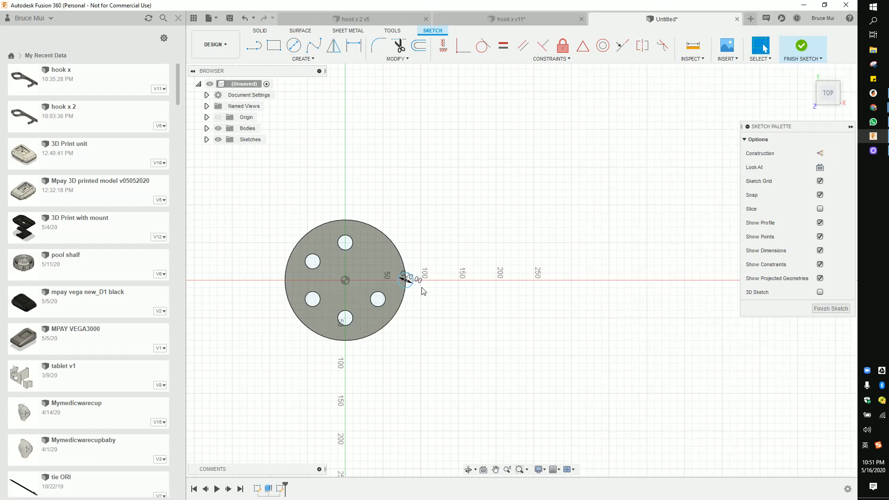
Step: Extrude the part of the 20 mm circle outside the rim by -120 mm, joining it to the cylinder
scroll(398, 307, up, 3)
scroll(418, 250, up, 2)
click(418, 250)
key(e)
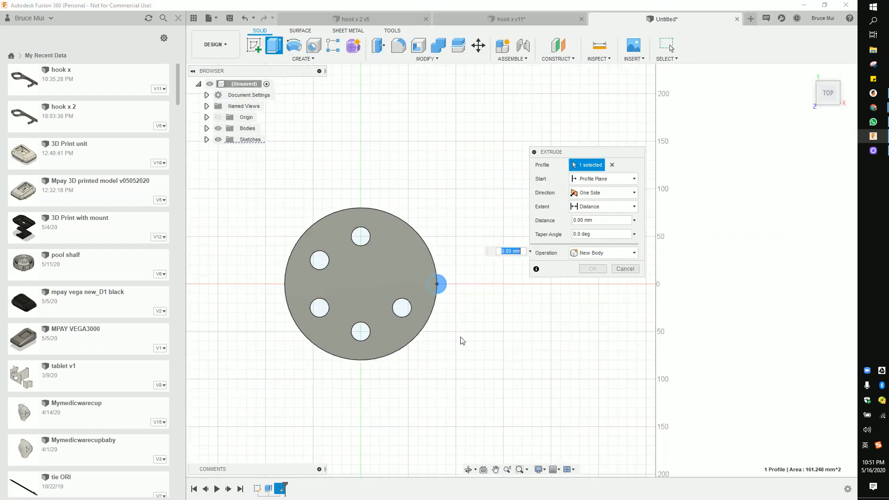
click(433, 341)
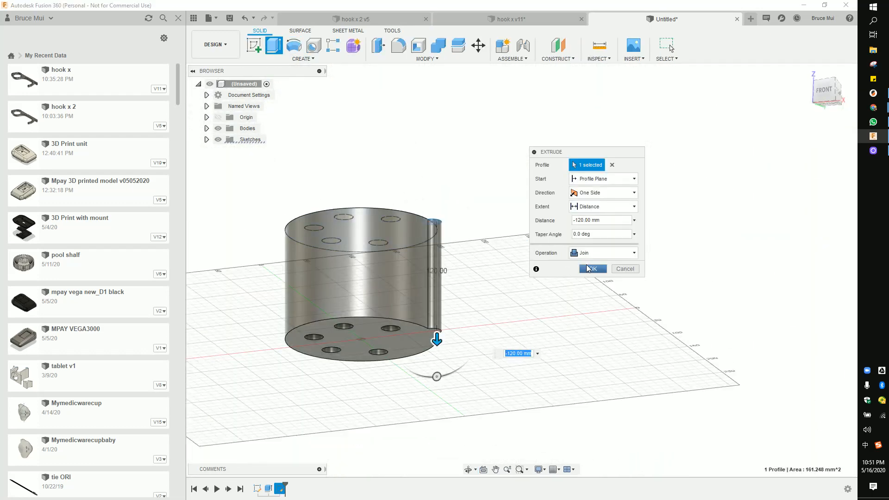
click(592, 268)
shift+middle_drag(495, 293, 479, 344)
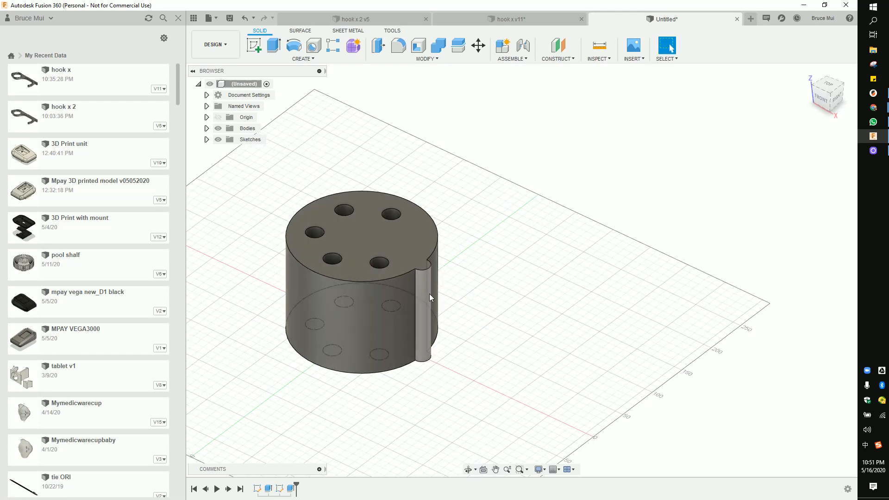
Step: Start a circular pattern of faces with the rounded rib's curved face as the object
scroll(412, 307, down, 2)
scroll(416, 302, up, 3)
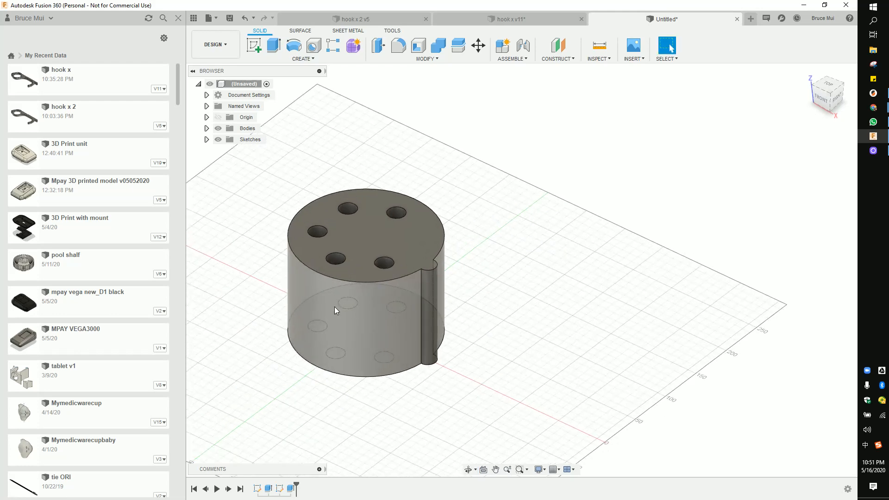
middle_drag(382, 309, 472, 314)
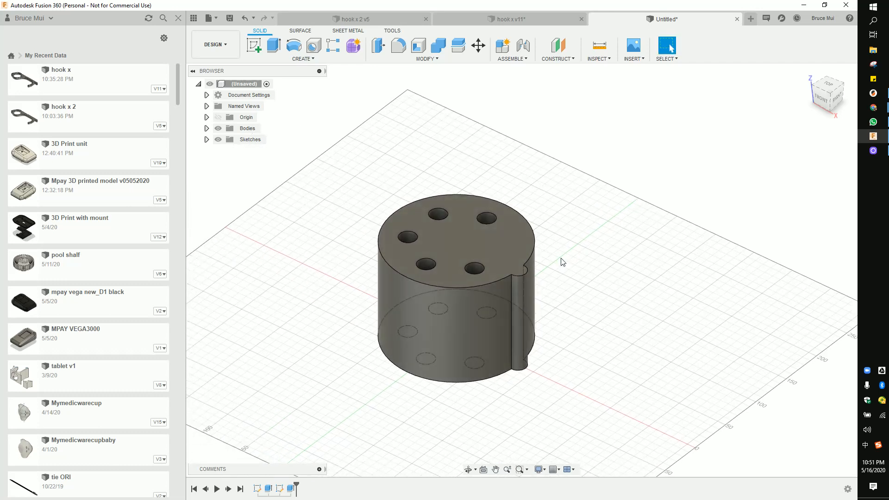
click(525, 310)
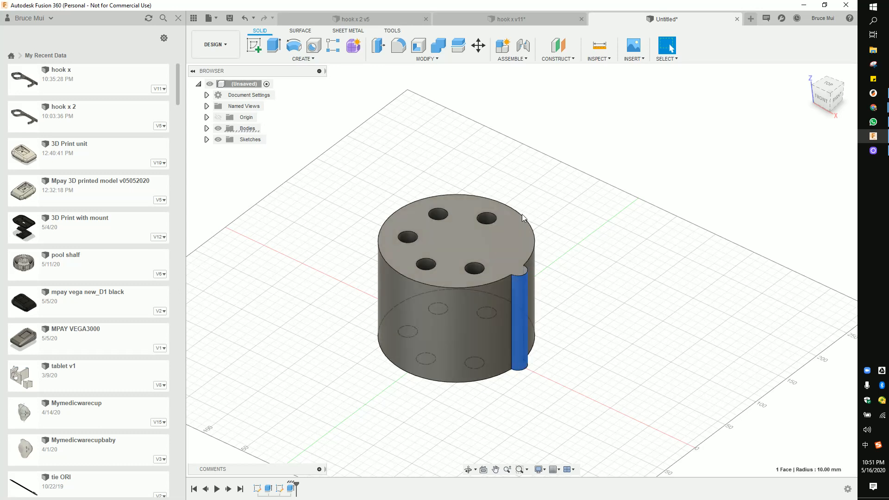
click(303, 58)
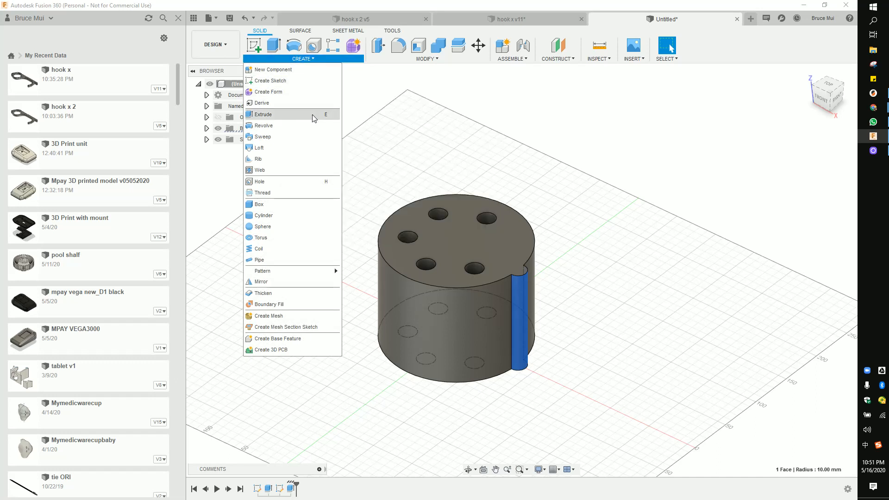
mouse_move(323, 274)
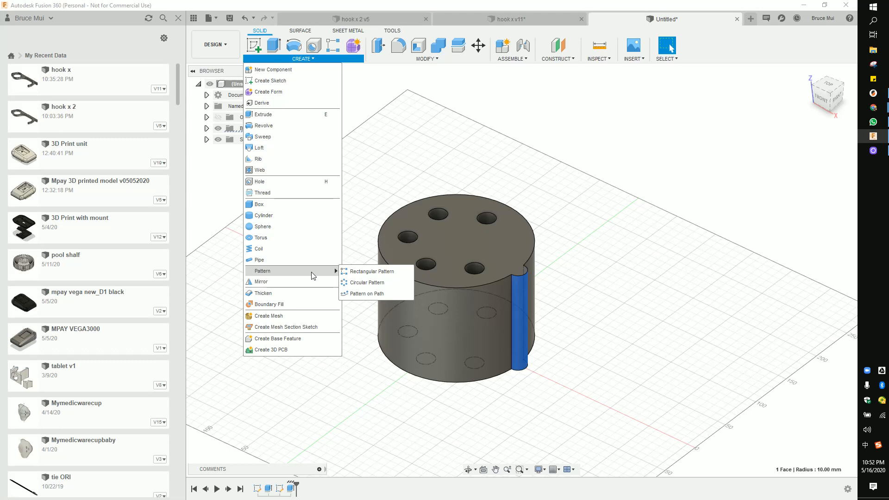
click(369, 283)
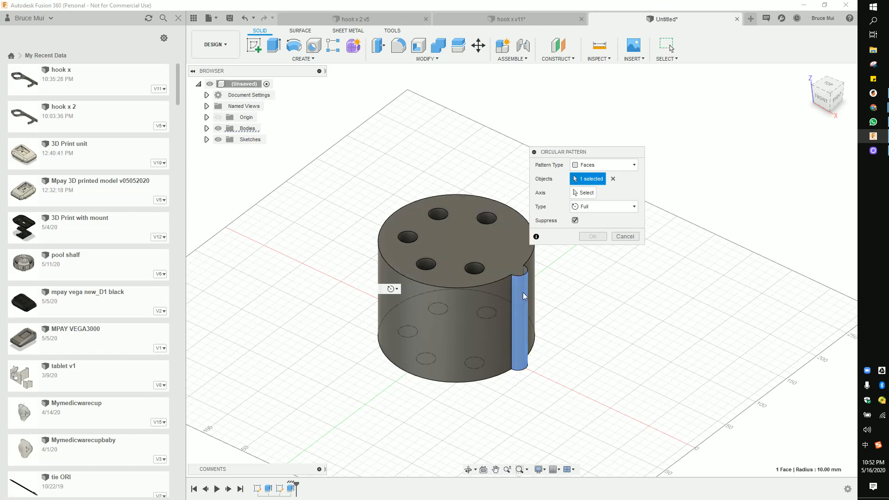
Step: Use the cylinder's top circular edge as the pattern axis and create the full rib pattern with a quantity of 20
click(583, 192)
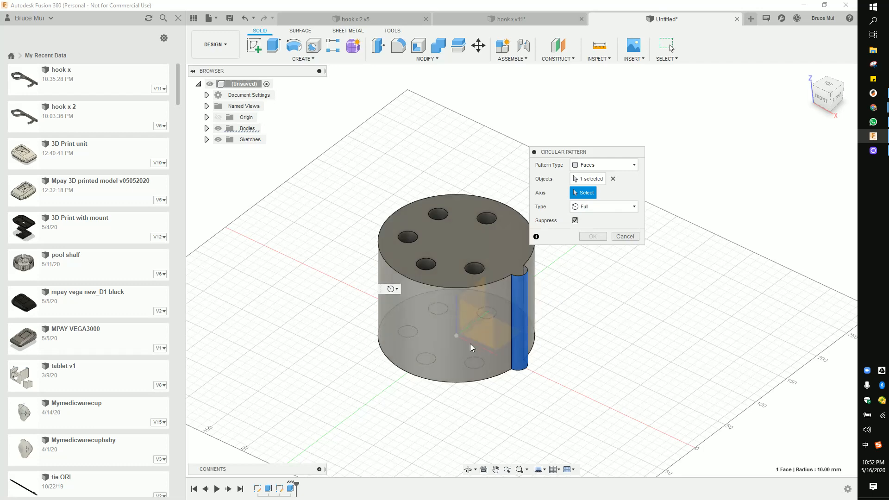
shift+middle_drag(470, 344, 461, 311)
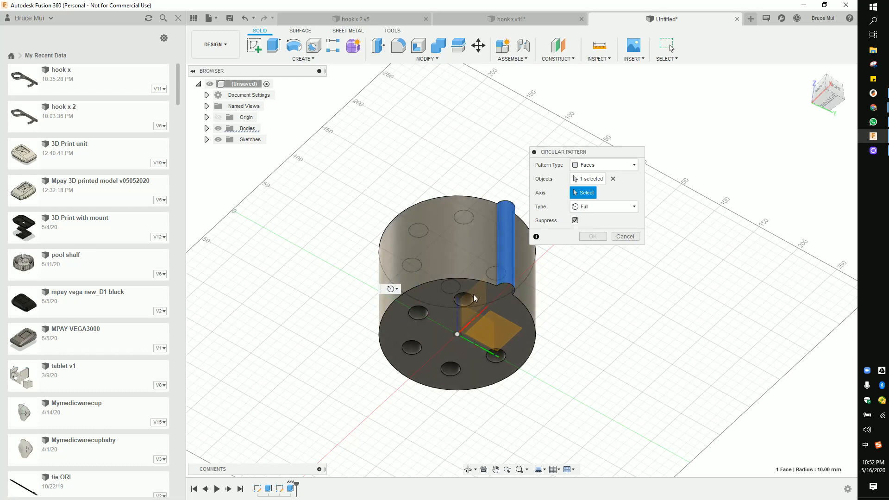
shift+middle_drag(473, 294, 435, 318)
middle_drag(489, 211, 380, 286)
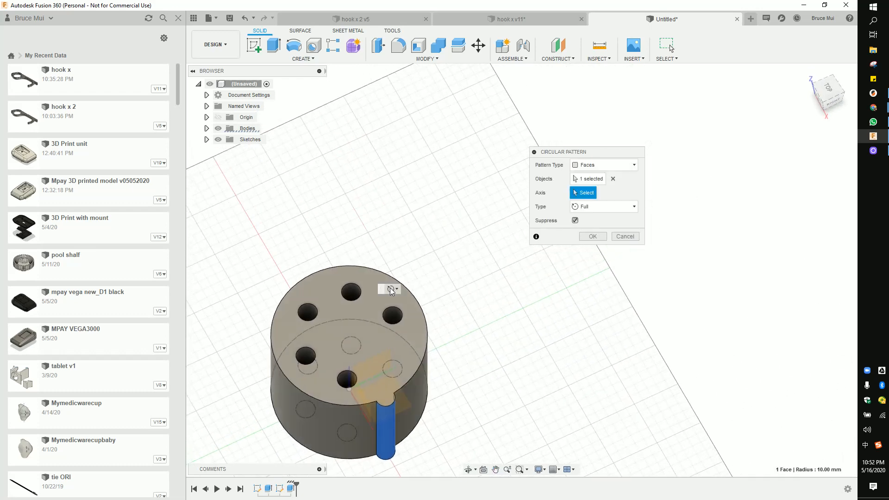
middle_drag(428, 309, 436, 262)
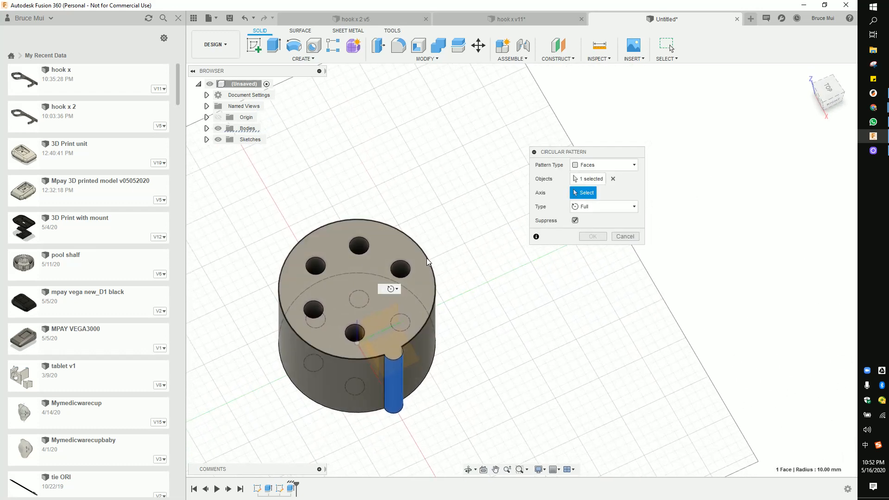
click(426, 257)
middle_drag(374, 240, 443, 190)
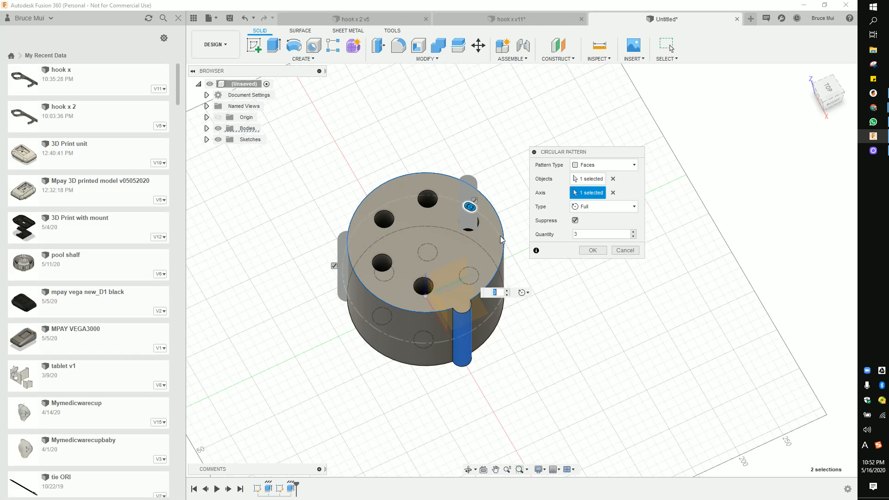
text(20)
click(596, 252)
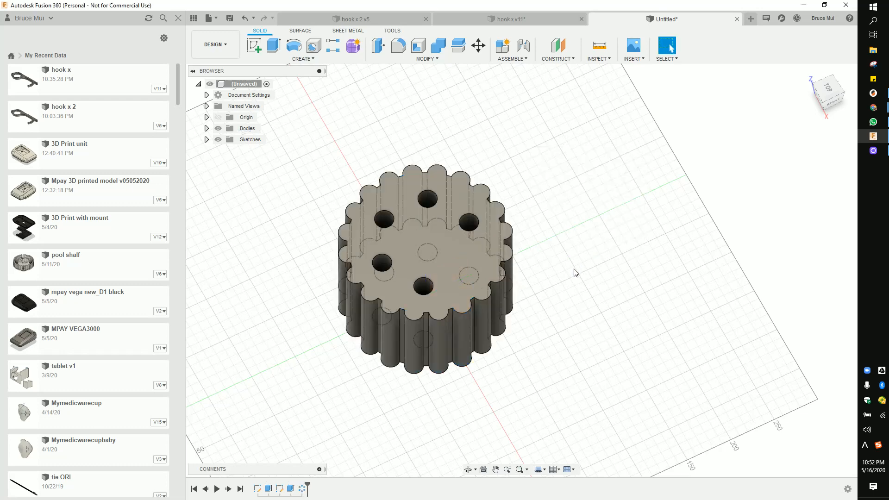
Step: Inspect the patterned ribs, and undo the circular pattern and the rounded rib's extrusion to return to the sketch
shift+middle_drag(549, 316, 573, 300)
scroll(558, 296, up, 2)
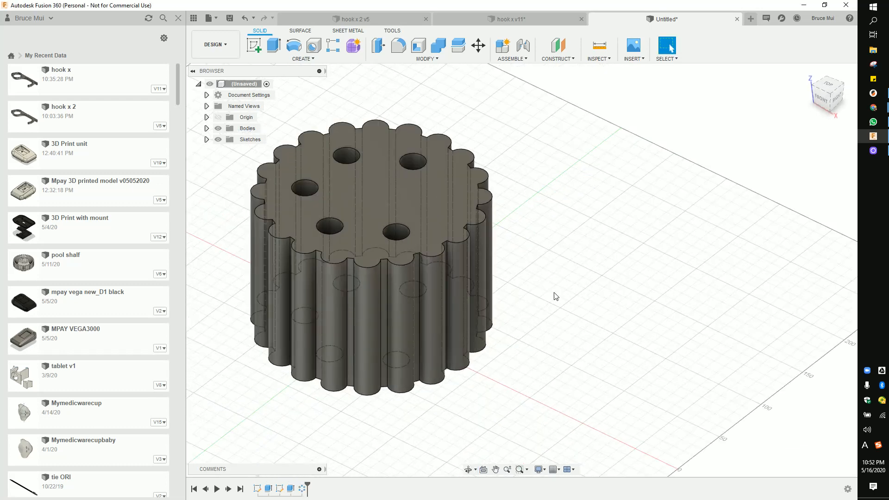
scroll(346, 275, up, 1)
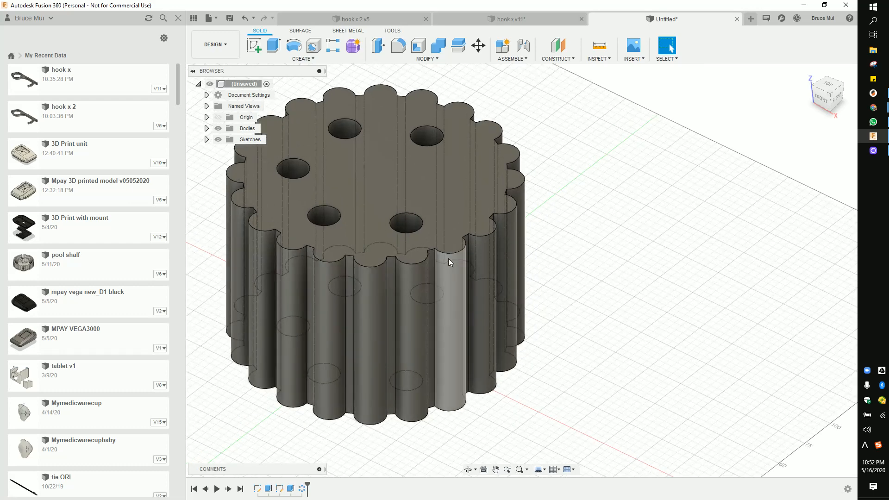
key(ctrl+z)
key(ctrl+z)
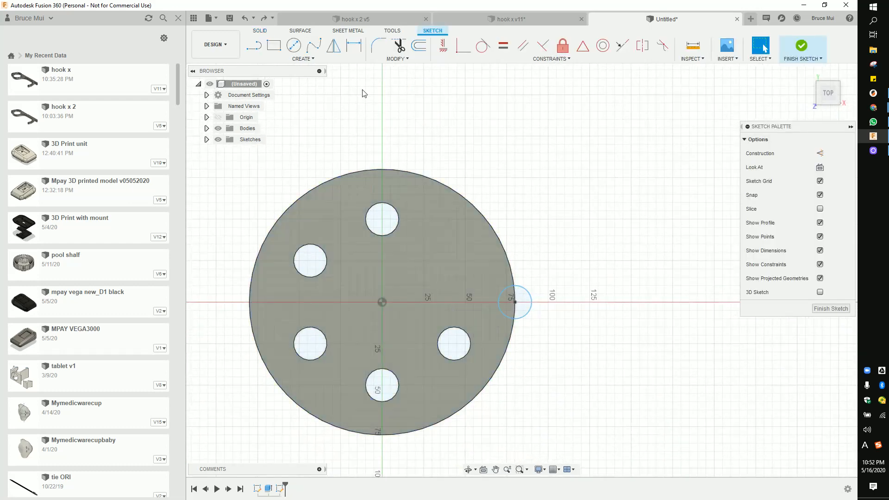
Step: Draw two lines from the circle's outermost point to its two rim intersections, forming an outward-pointing triangle, and finish the sketch
scroll(512, 275, up, 5)
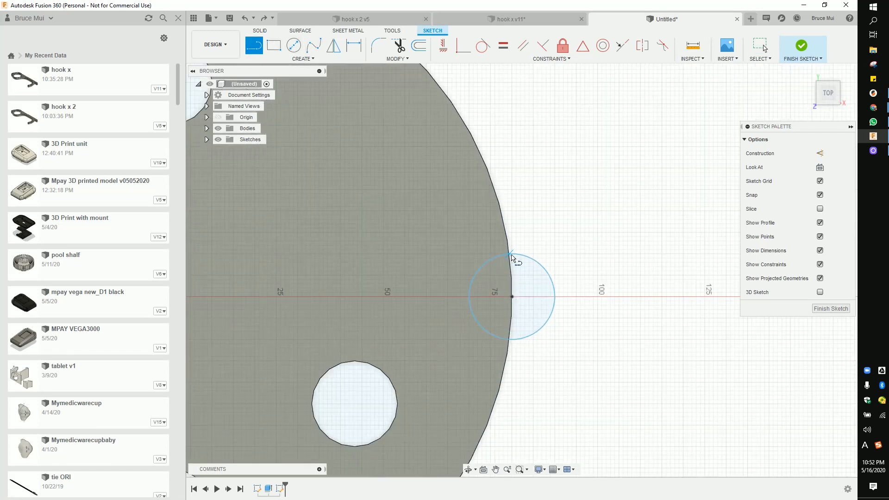
click(510, 254)
click(554, 296)
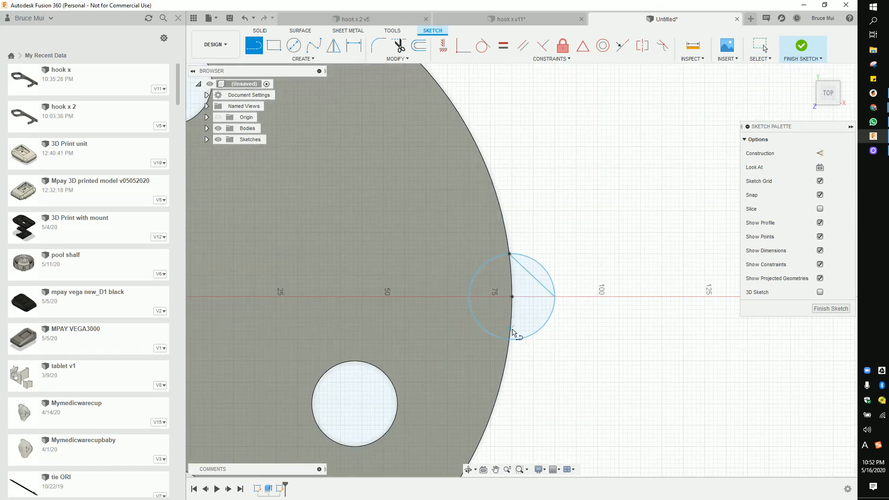
click(509, 339)
click(845, 309)
Step: Extrude the triangular profile outside the rim down to the cylinder's bottom edge
click(537, 294)
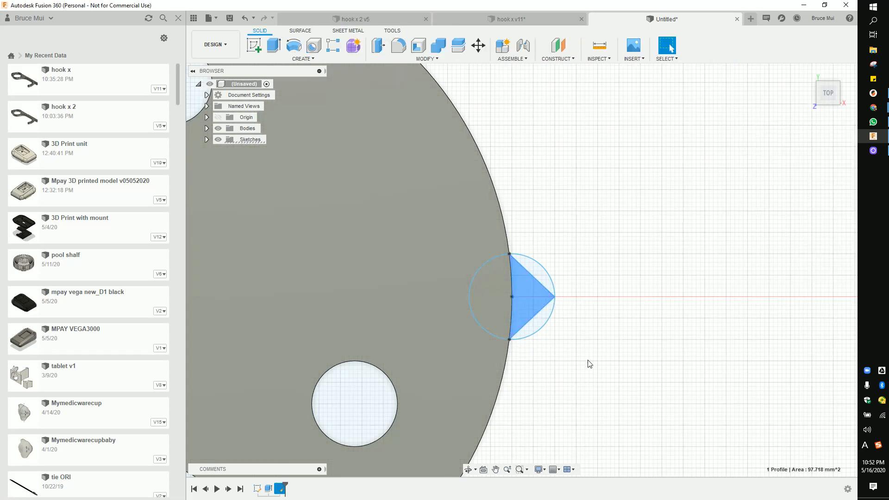
key(e)
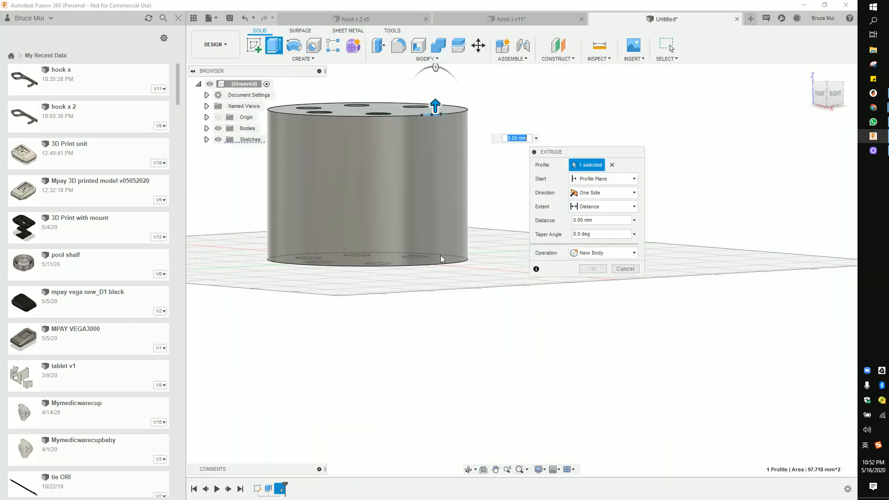
click(435, 264)
click(586, 269)
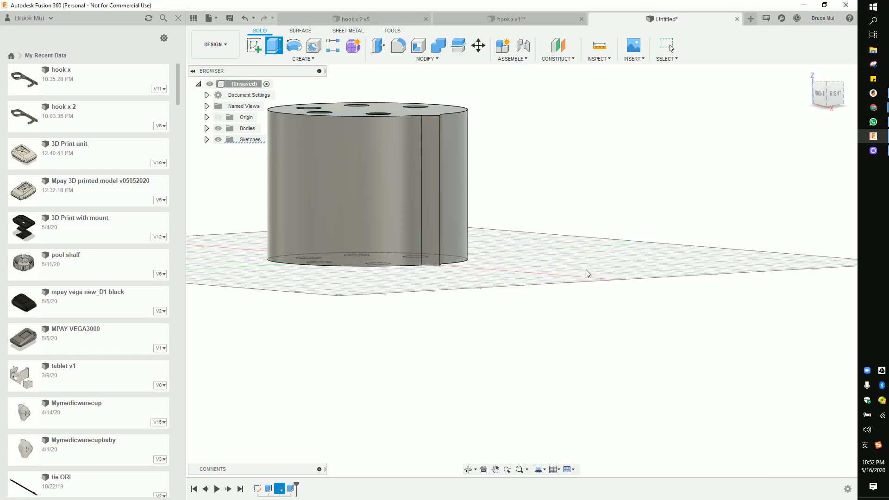
Step: Start a full circular pattern of faces from one side face of the triangular rib
shift+middle_drag(523, 265, 509, 291)
click(456, 214)
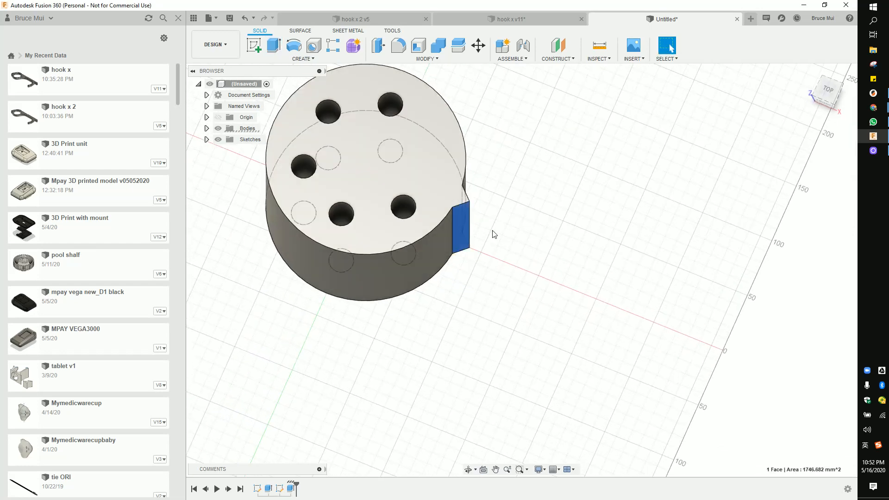
click(303, 58)
mouse_move(290, 277)
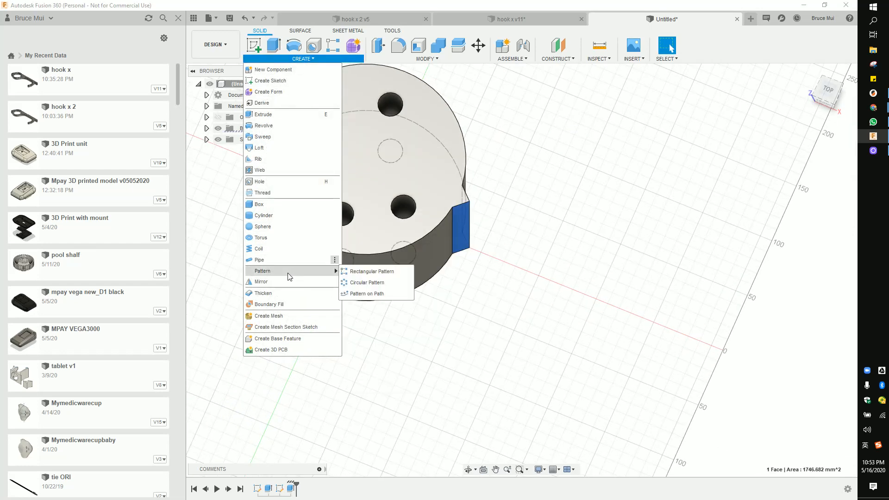
click(367, 283)
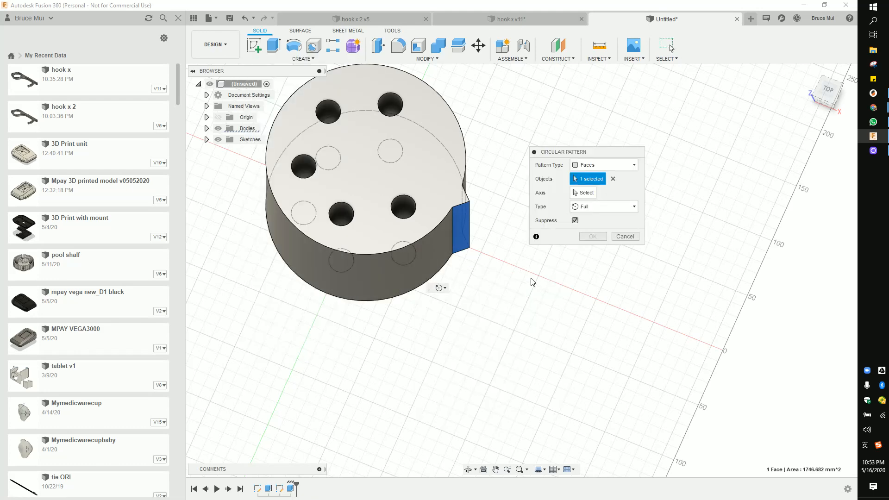
Step: Reselect one side face of the triangular rib and pattern it fully around the cylinder's axis with a quantity of 3
shift+middle_drag(532, 304, 452, 280)
scroll(356, 220, up, 5)
click(380, 230)
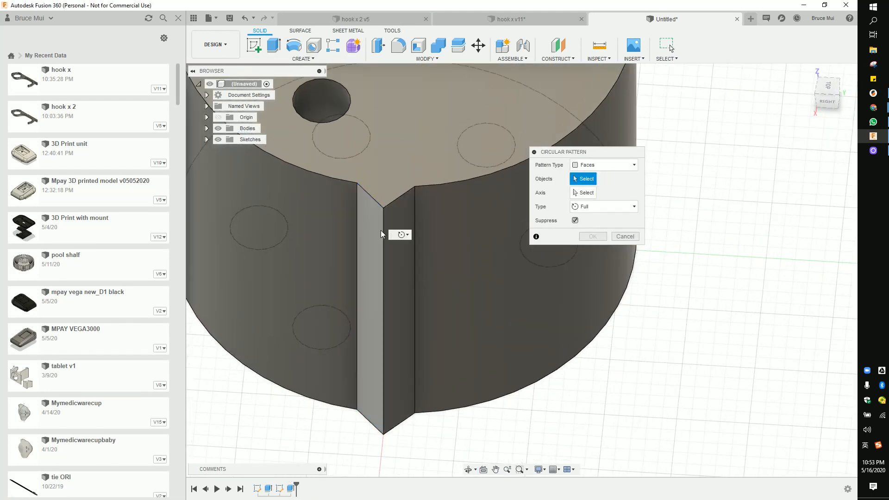
click(373, 233)
click(396, 220)
scroll(376, 281, down, 6)
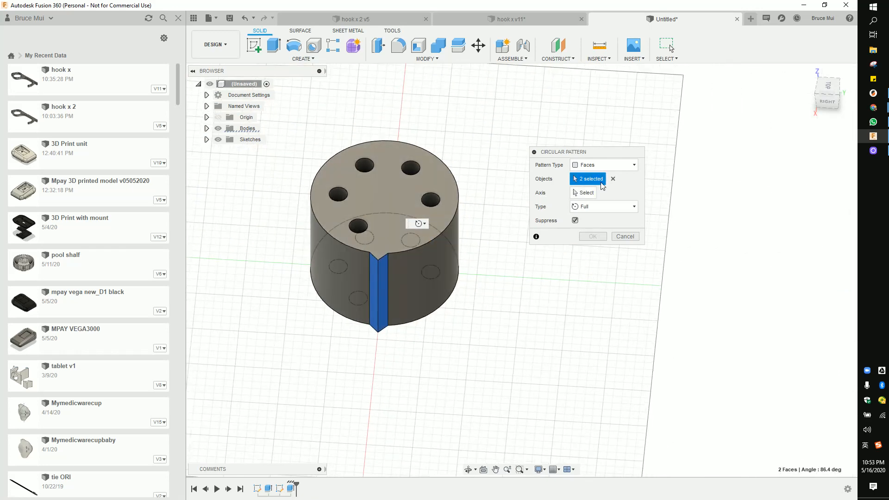
click(379, 274)
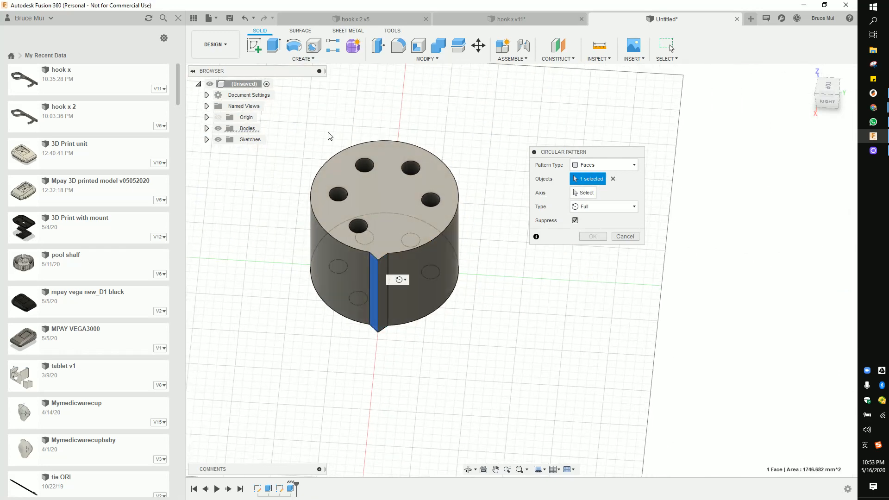
click(584, 192)
click(449, 205)
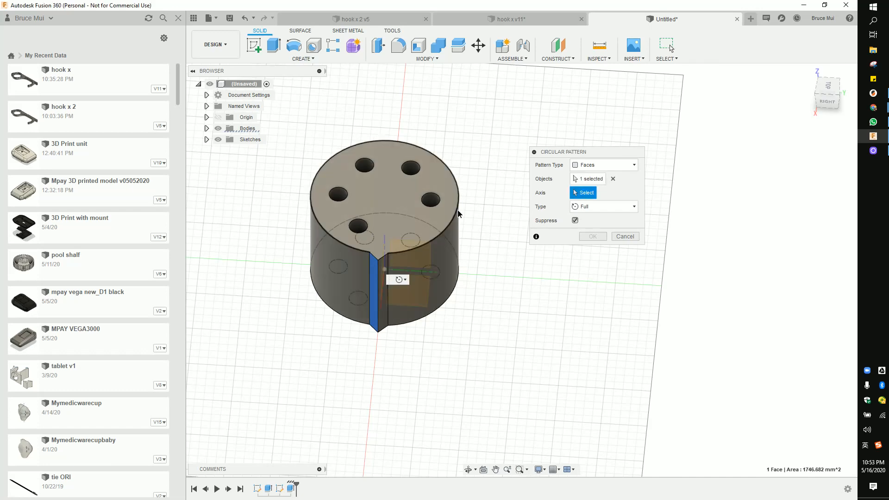
click(590, 251)
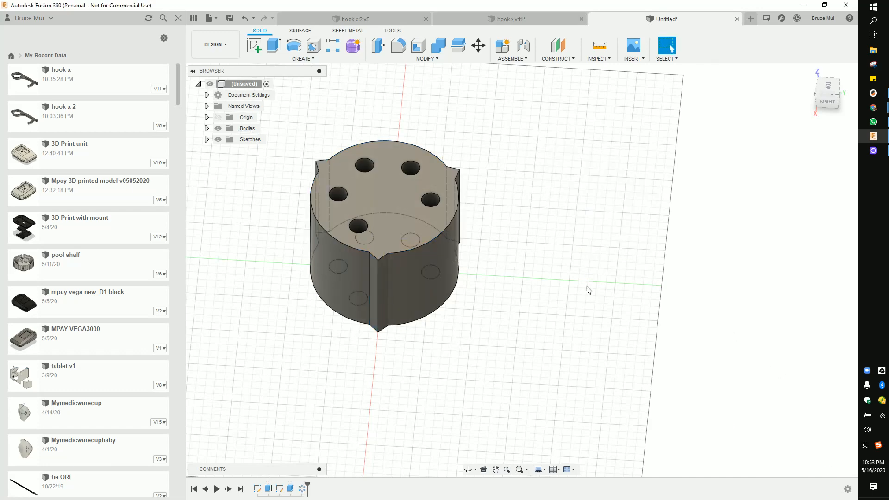
Step: Inspect the patterned triangular ribs around the cylinder's rim from above and from the side
shift+middle_drag(471, 216, 482, 250)
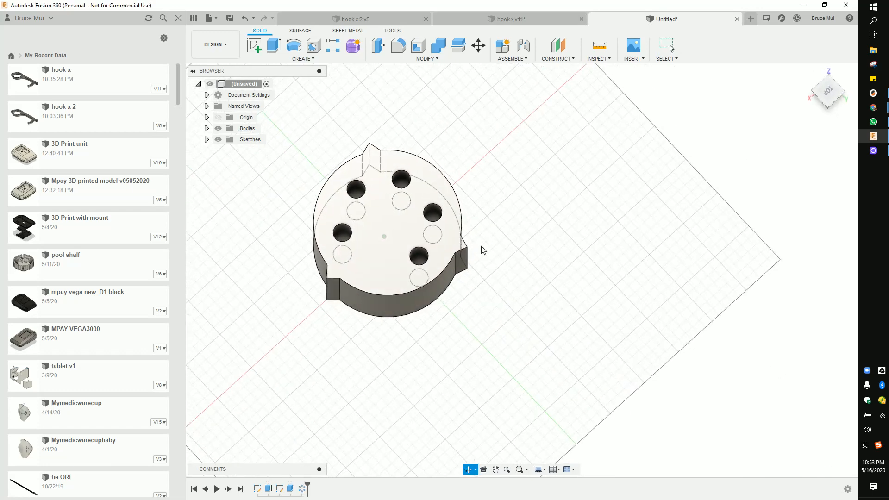
scroll(324, 303, down, 2)
scroll(313, 195, up, 5)
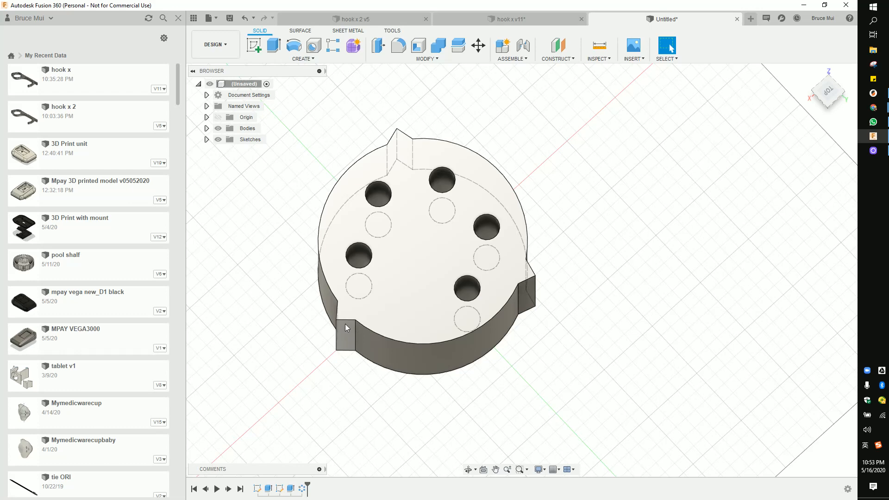
scroll(345, 320, up, 3)
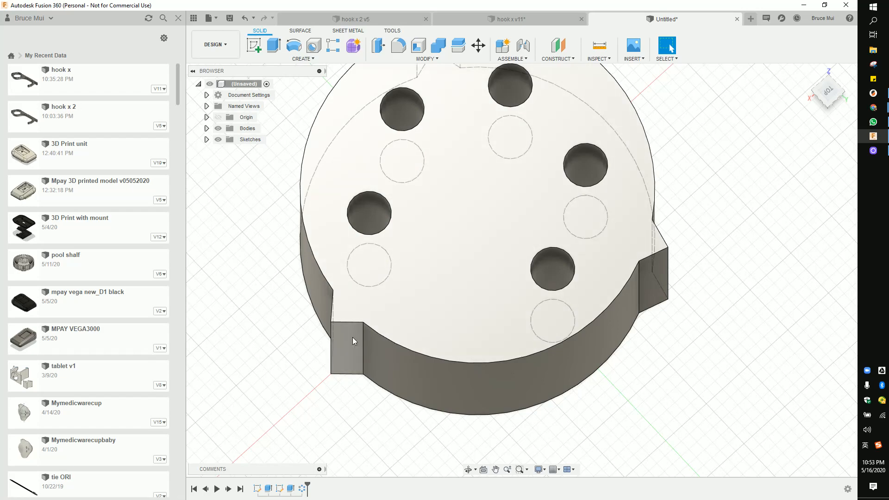
scroll(353, 336, down, 5)
shift+middle_drag(354, 335, 380, 350)
key(Escape)
scroll(379, 323, up, 4)
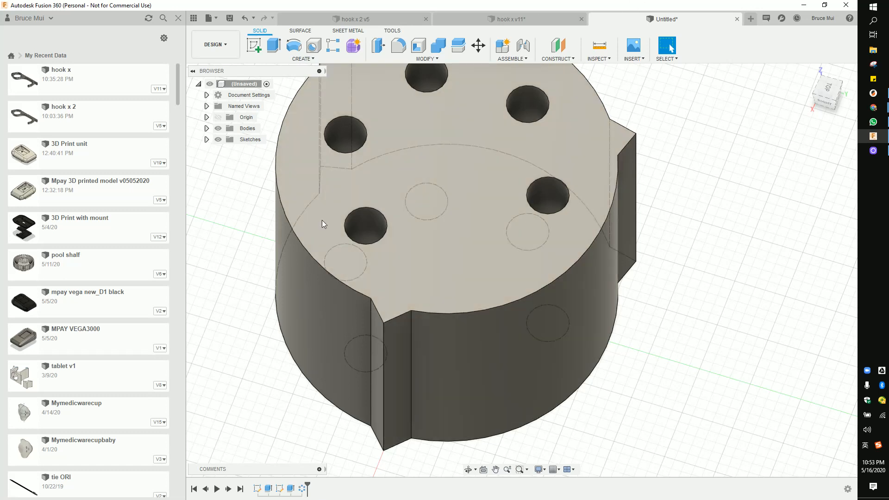
click(302, 59)
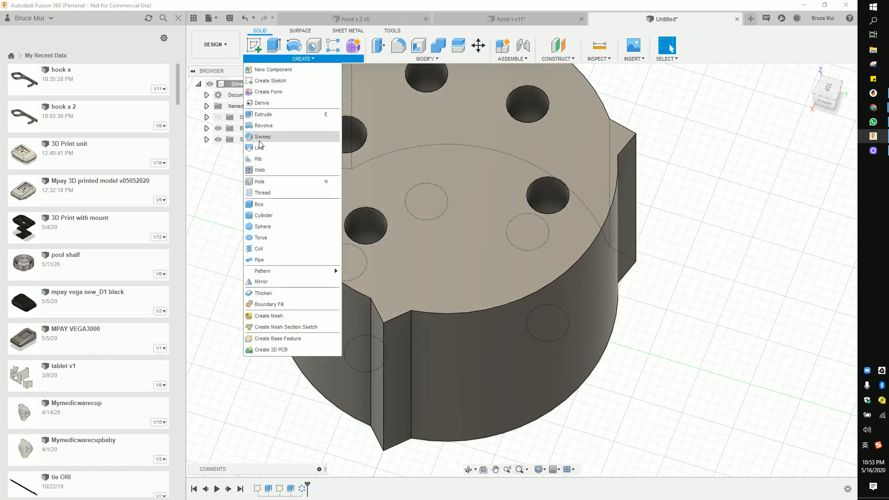
mouse_move(285, 272)
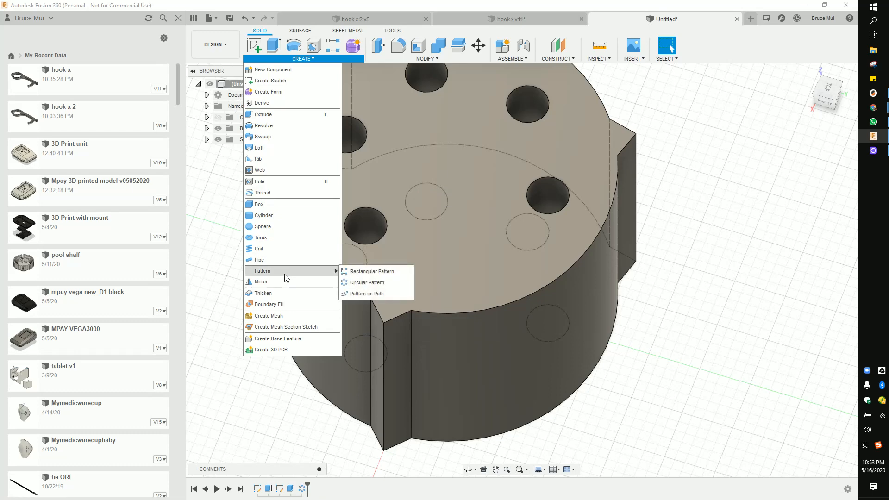
scroll(517, 296, down, 5)
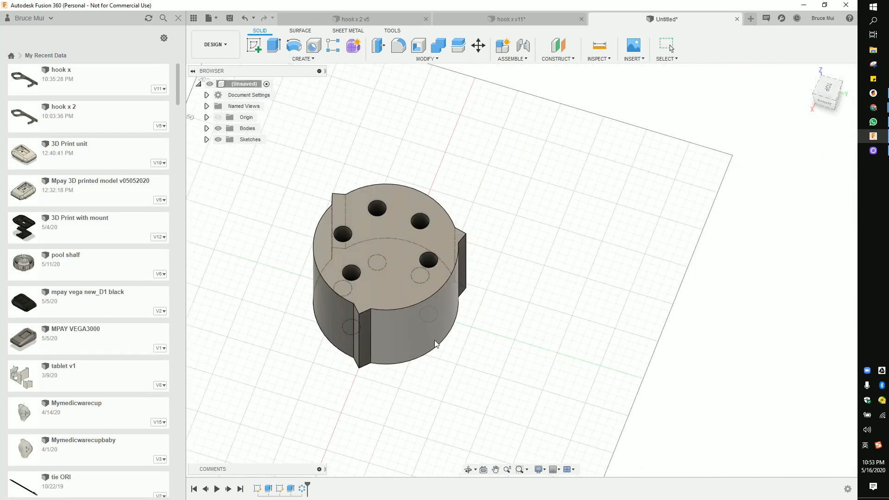
middle_drag(394, 257, 440, 240)
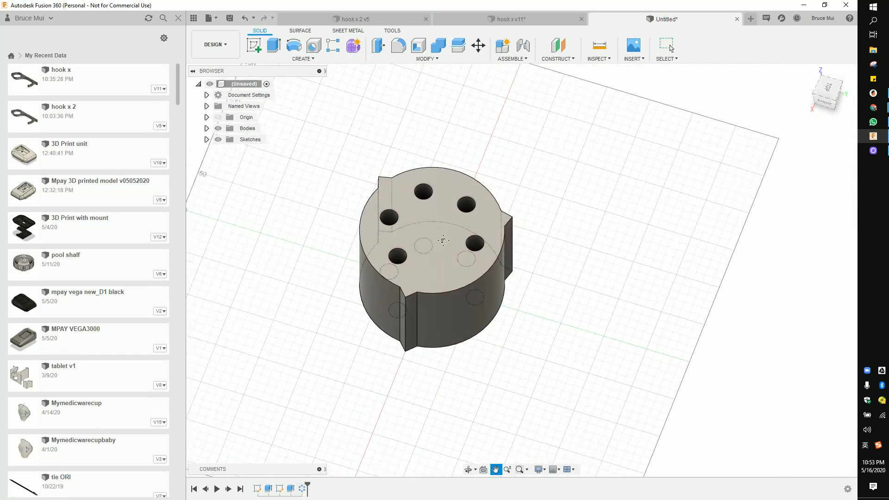
Step: Edit the circular pattern and increase its quantity to fill the cylinder's whole rim with closely spaced triangular ribs
double_click(302, 488)
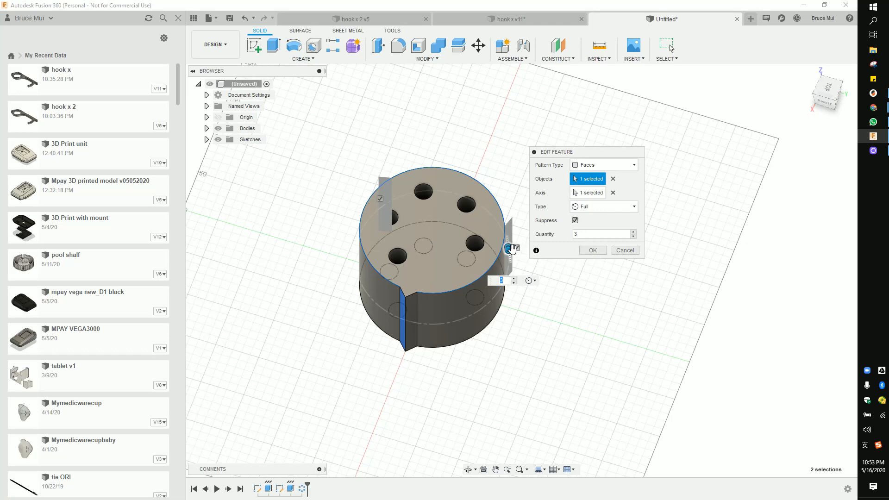
drag(512, 249, 516, 338)
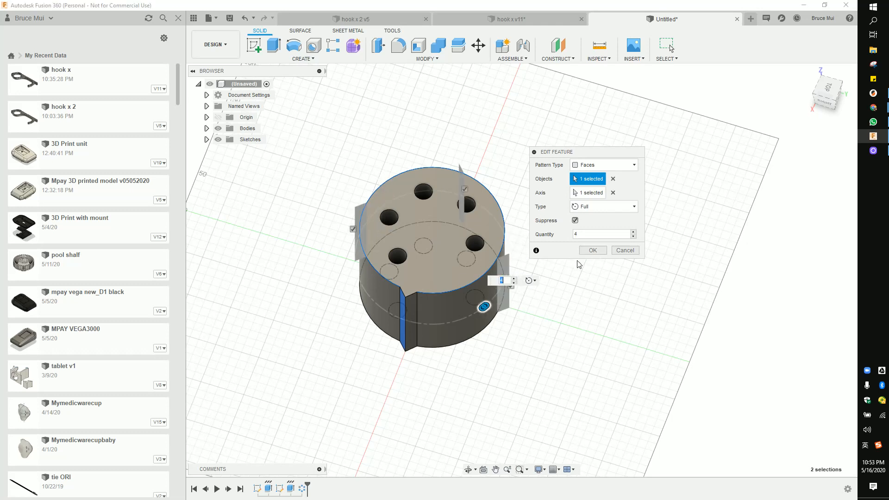
key(Return)
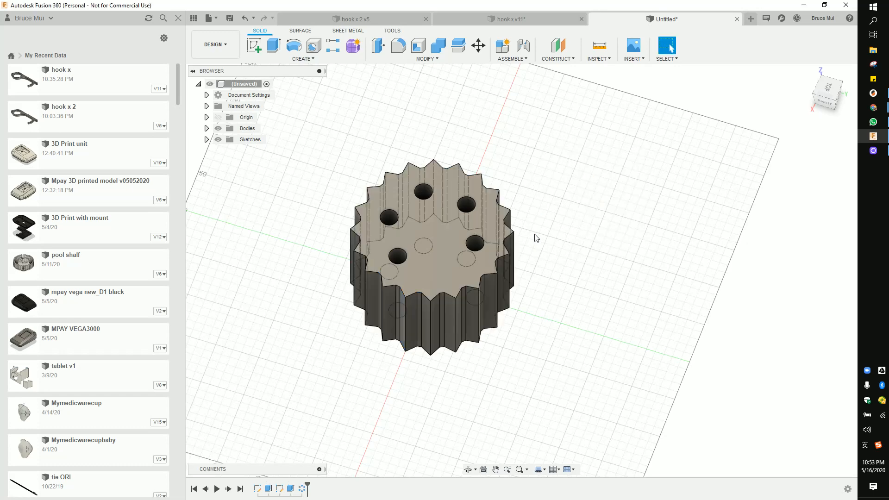
Step: Examine the densely ribbed cylinder and the spacing of its teeth from above and from the back
shift+middle_drag(535, 164, 512, 172)
scroll(460, 193, up, 5)
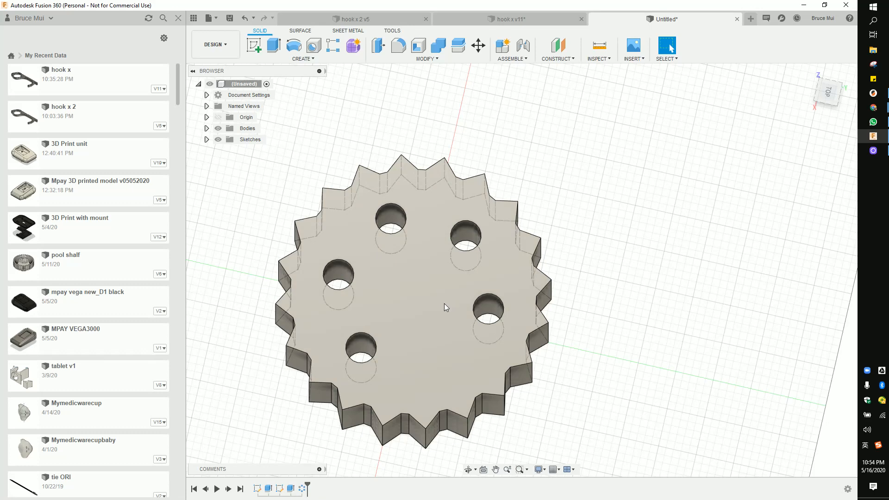
scroll(426, 266, down, 5)
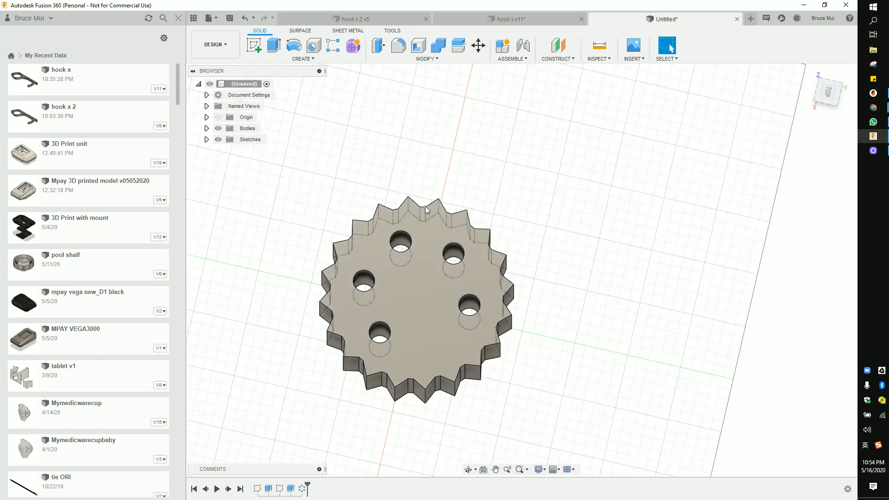
scroll(438, 218, up, 2)
shift+middle_drag(495, 361, 418, 306)
Step: Open the recent design "pool shalf" and view its circularly patterned fins and pins straight from the top
double_click(60, 273)
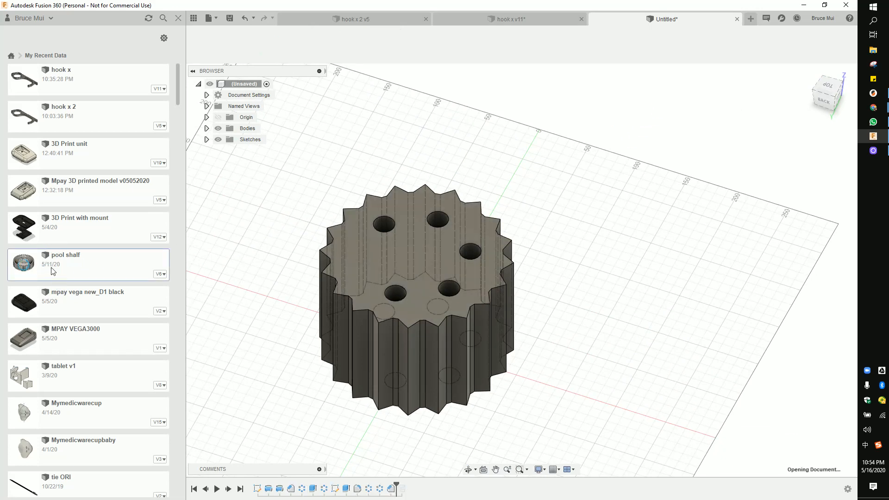
middle_drag(703, 286, 578, 295)
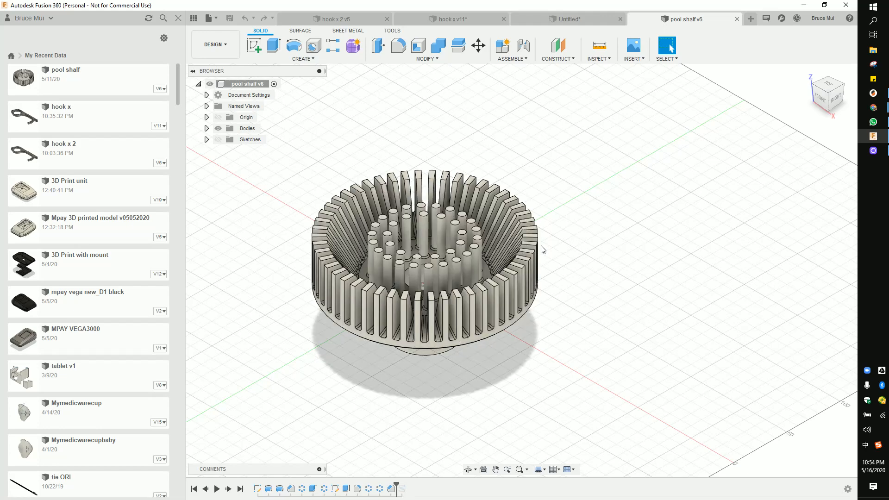
shift+middle_drag(549, 254, 575, 311)
click(832, 89)
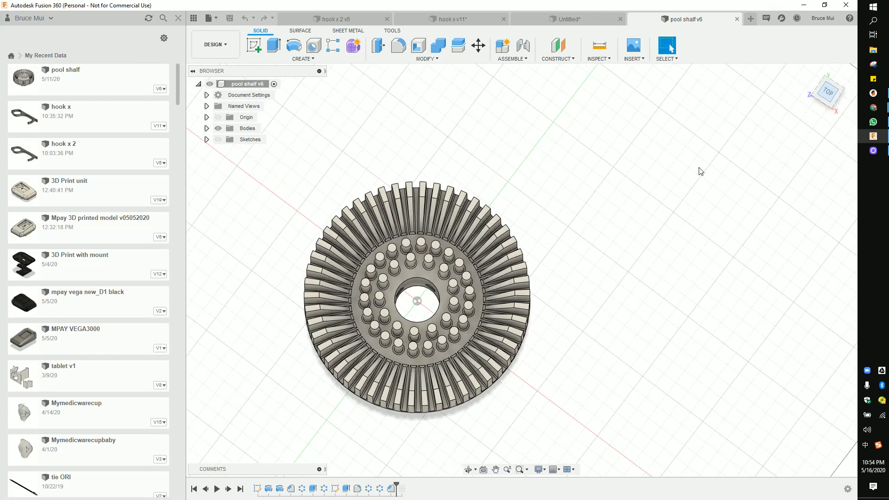
middle_drag(549, 216, 581, 263)
drag(580, 262, 570, 180)
key(Escape)
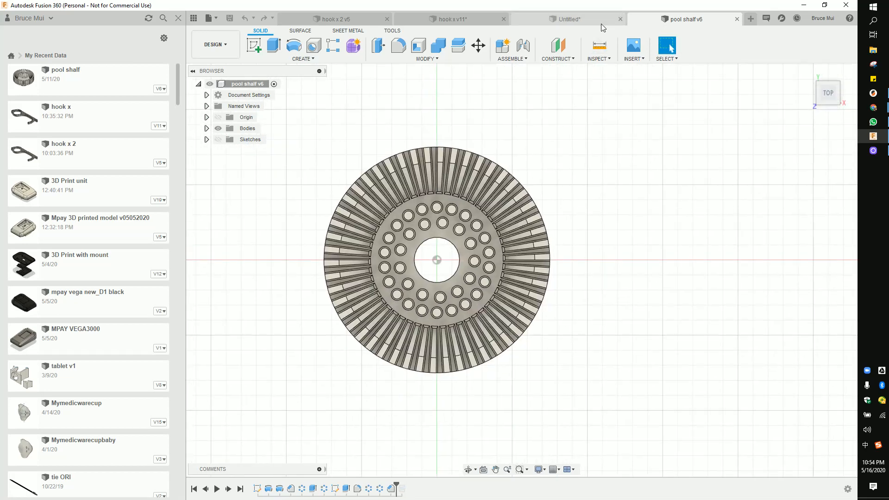
Step: Compare the untitled ribbed cylinder with the pool shalf design, and examine the latter's fins, pins and hub from above and below
click(569, 19)
click(685, 19)
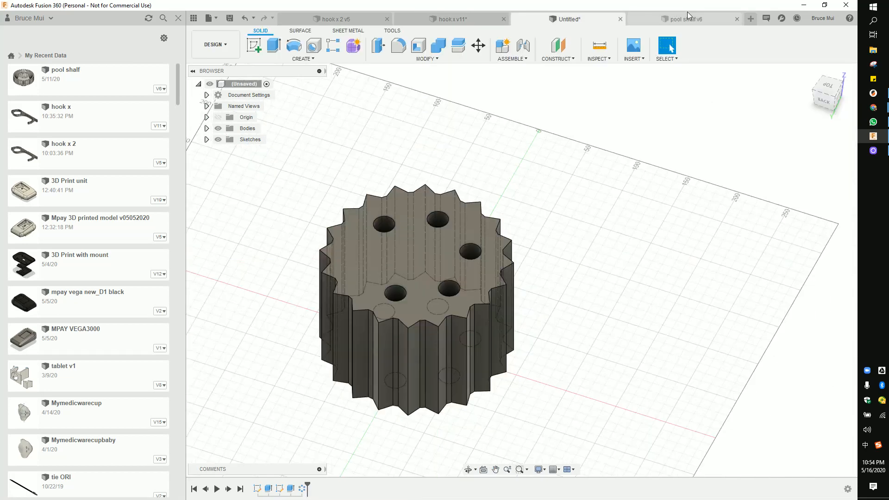
scroll(459, 215, up, 3)
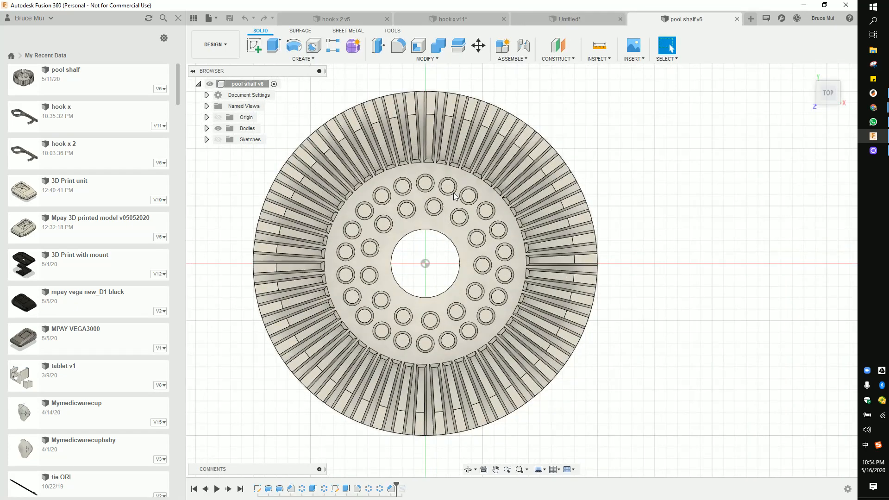
shift+middle_drag(386, 233, 473, 242)
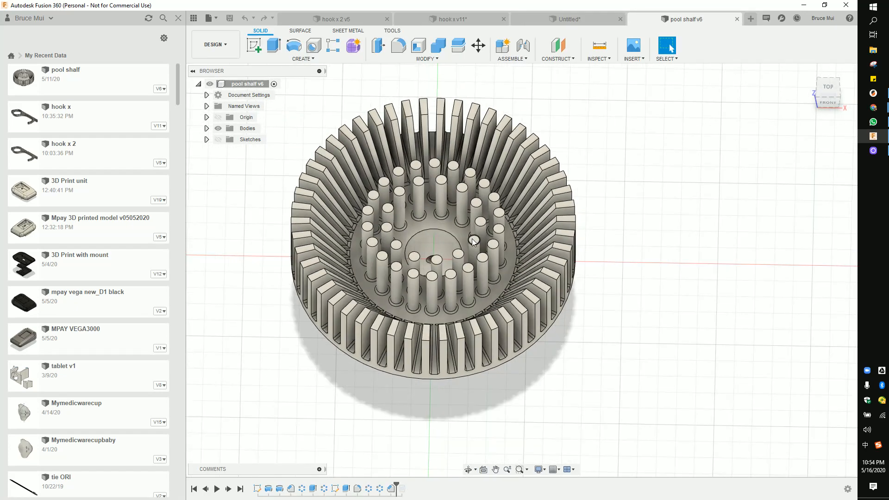
shift+middle_drag(473, 343, 518, 351)
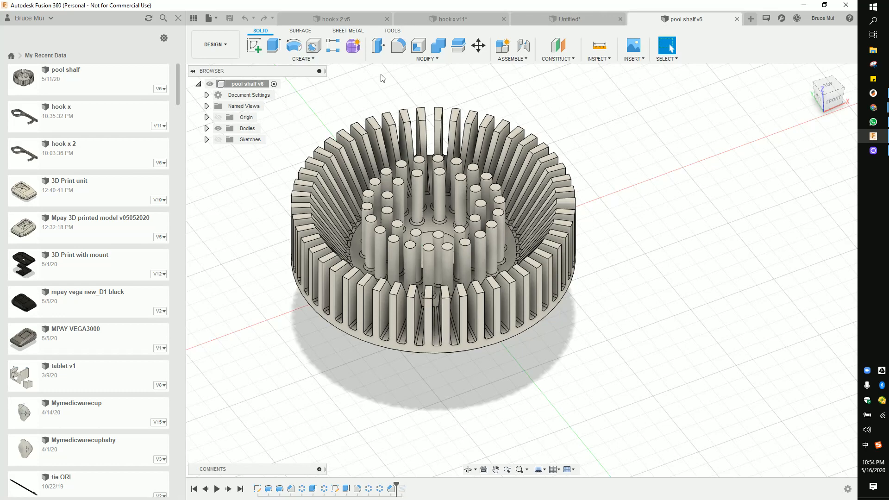
shift+middle_drag(514, 288, 581, 284)
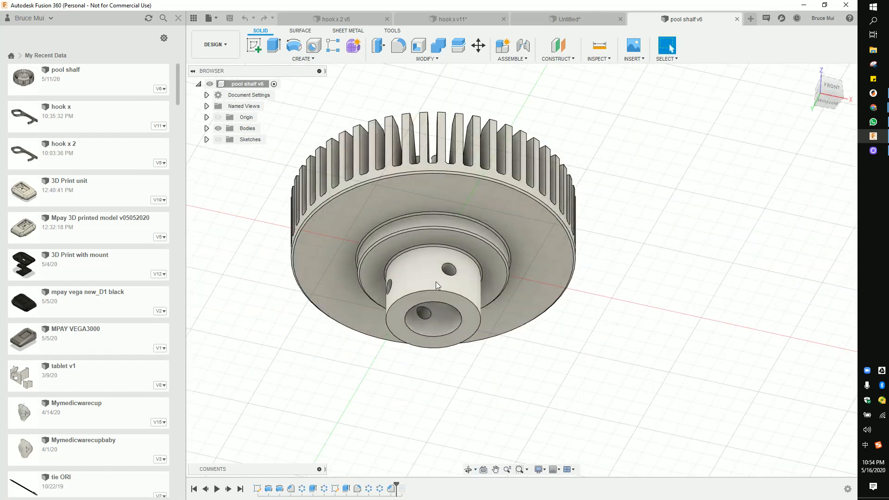
shift+middle_drag(550, 151, 571, 198)
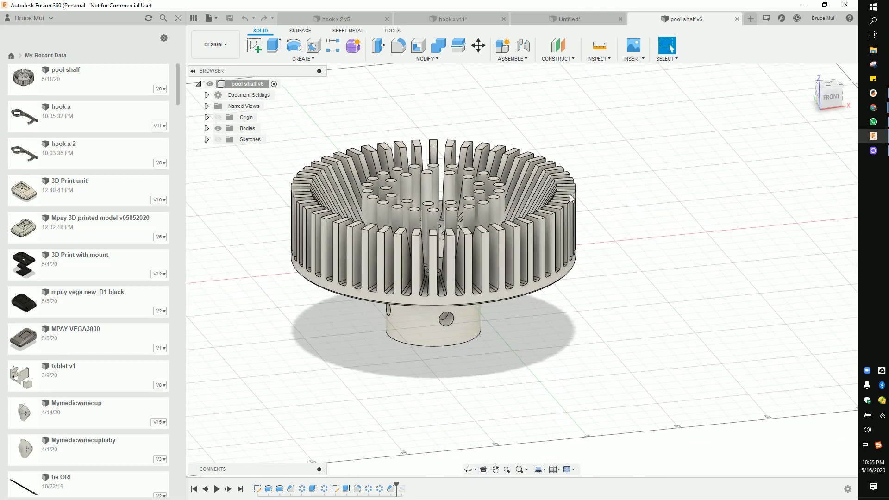
middle_drag(445, 205, 514, 221)
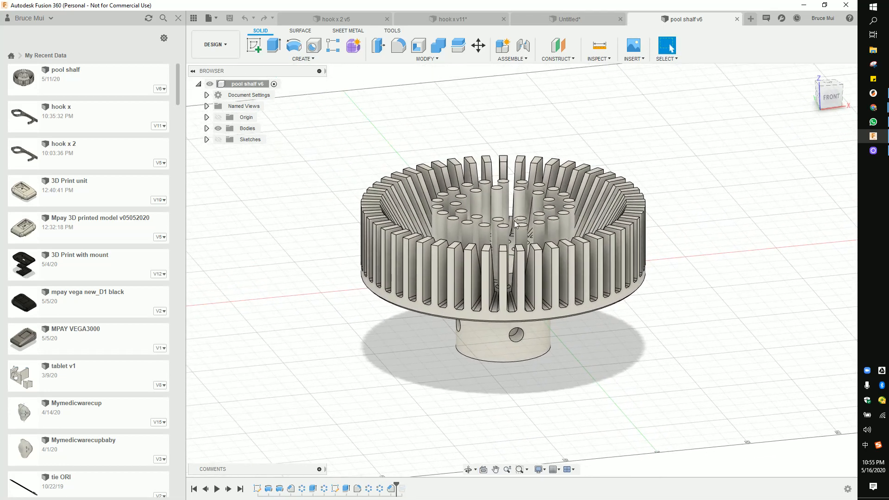